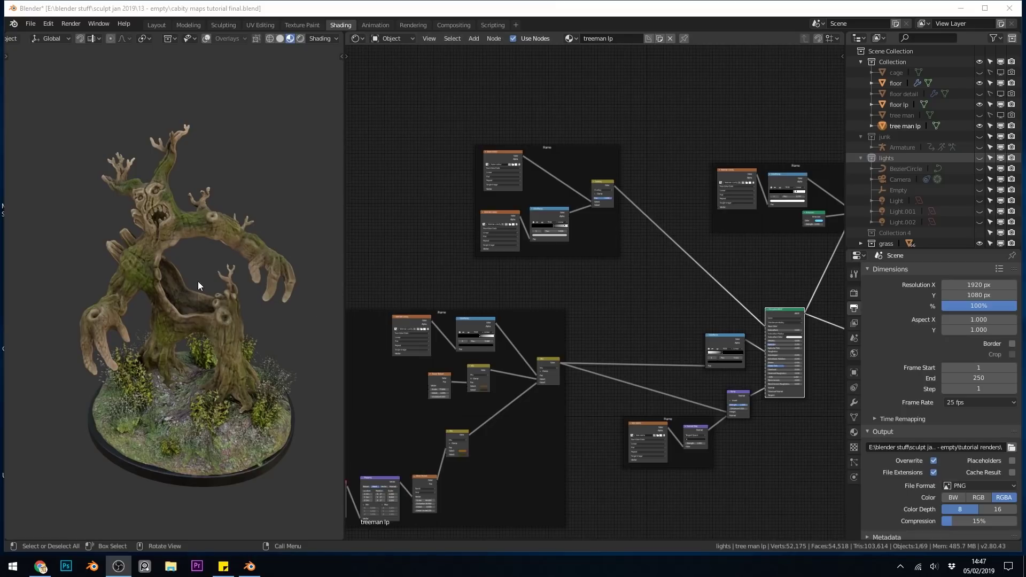
Preview the base colour image texture of the tree man material on the model.
scroll(671, 436, "up", 2)
middle_click_drag(672, 437, 564, 406)
left_click_drag(599, 281, 606, 270)
left_click_drag(522, 403, 524, 394)
middle_click_drag(424, 381, 692, 369)
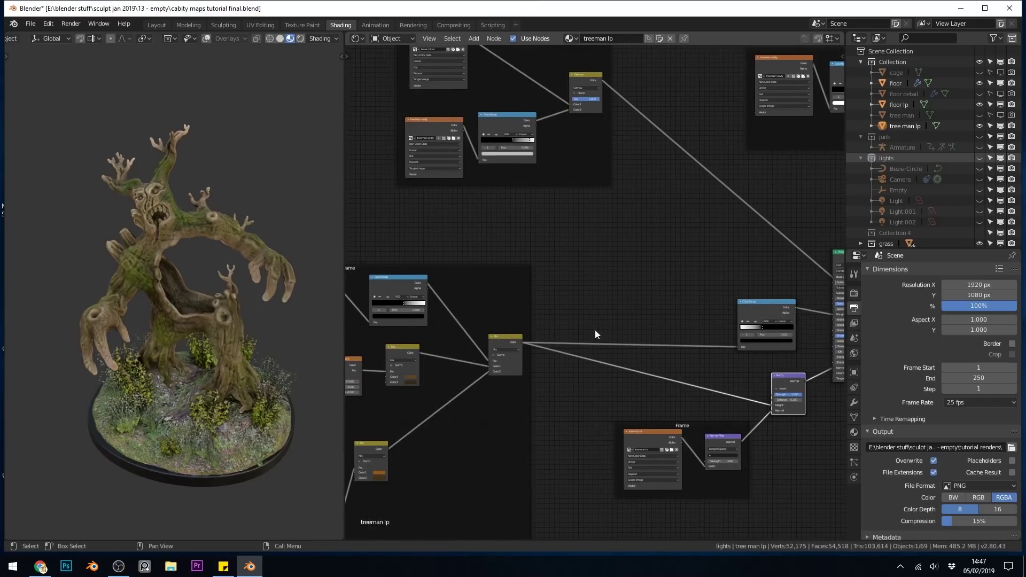
middle_click_drag(705, 393, 609, 387)
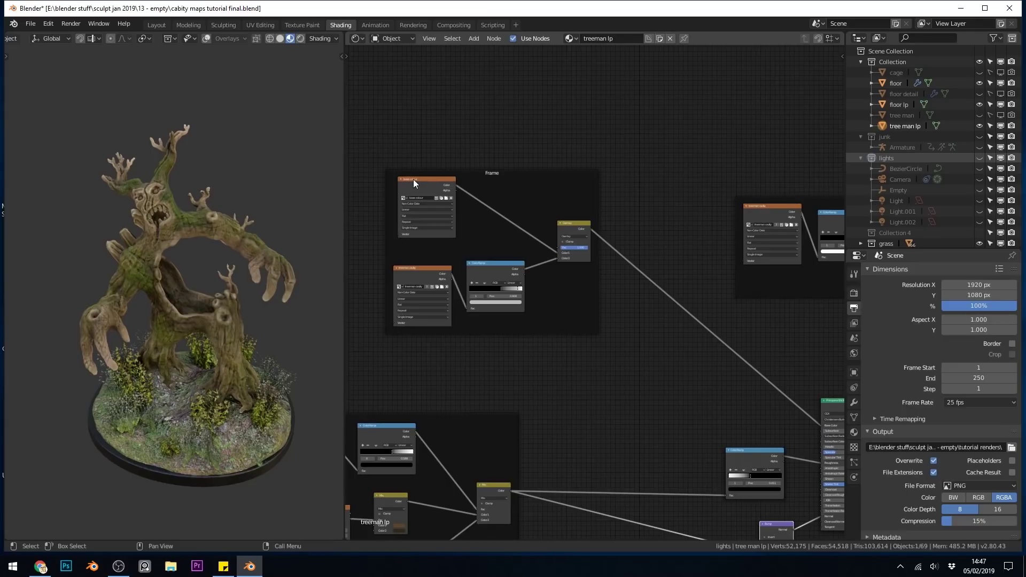
left_click(438, 190, "ctrl+shift")
scroll(257, 287, "up", 5)
mouse_move(179, 222)
middle_mouse_down()
mouse_move(269, 232)
mouse_move(44, 233)
mouse_move(341, 262)
middle_mouse_up()
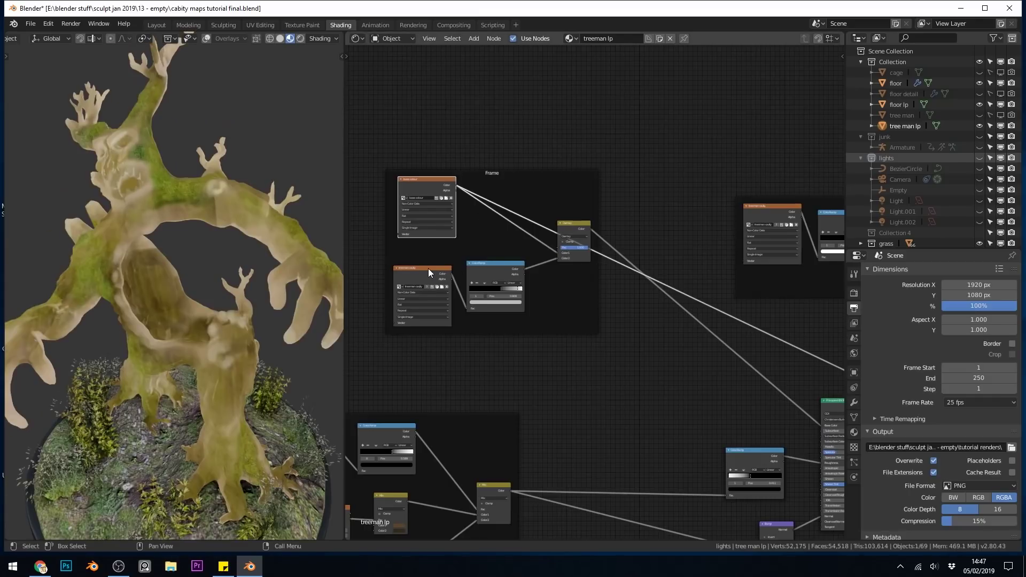
Preview the treeman cavity texture, its ColorRamp and the Overlay mix node on the model in turn.
left_click(428, 268, "ctrl+shift")
mouse_move(79, 257)
middle_mouse_down()
mouse_move(111, 258)
mouse_move(99, 258)
middle_mouse_up()
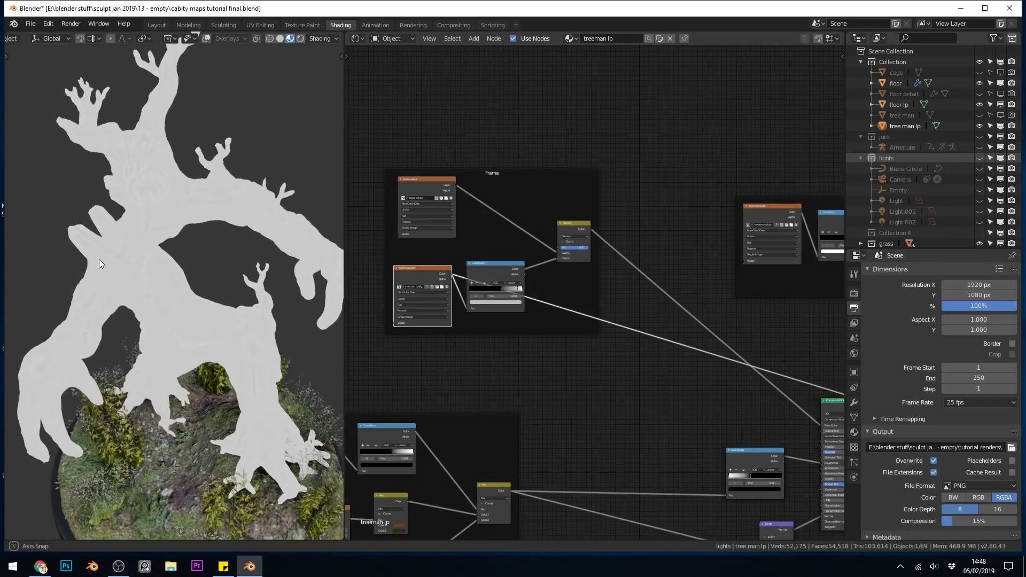
left_click(492, 271, "ctrl+shift")
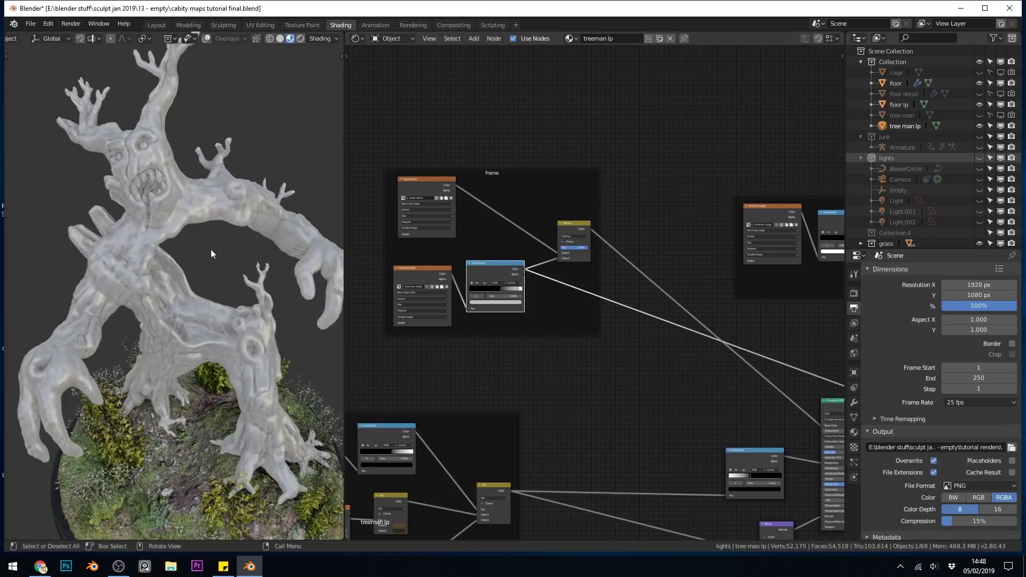
left_click(568, 227, "ctrl+shift")
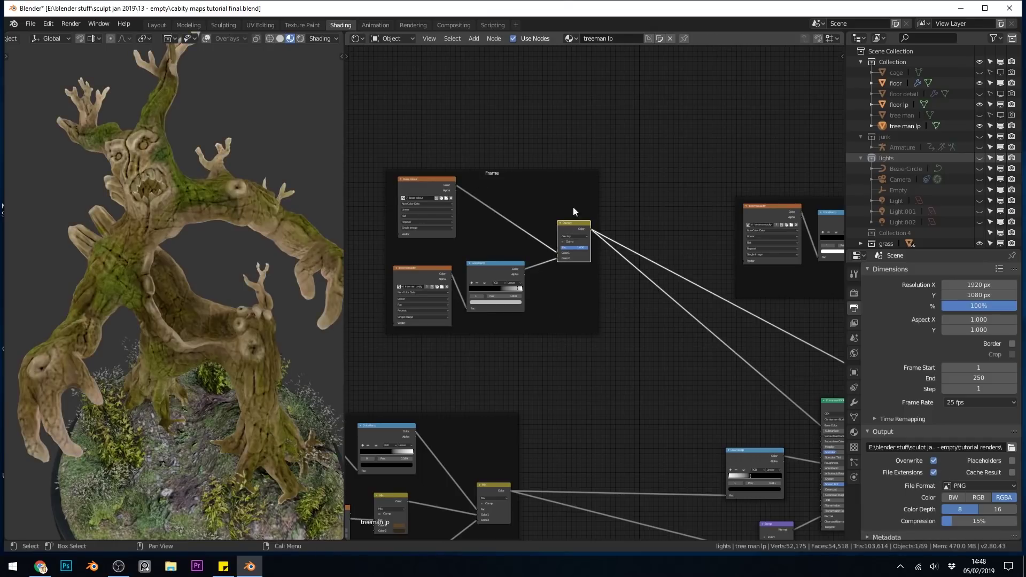
left_click(424, 184)
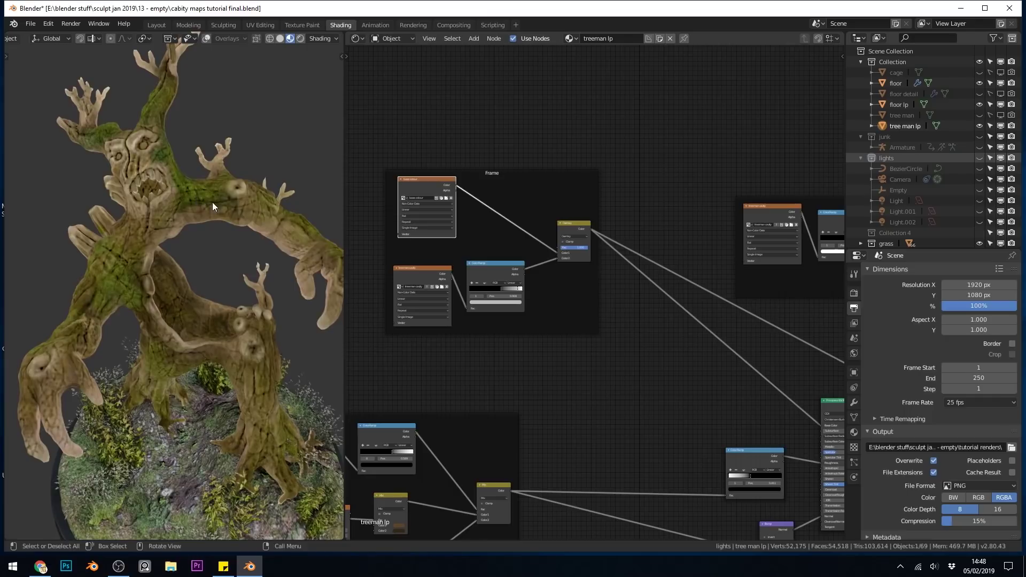
scroll(569, 287, "up", 2)
middle_click_drag(544, 284, 627, 306)
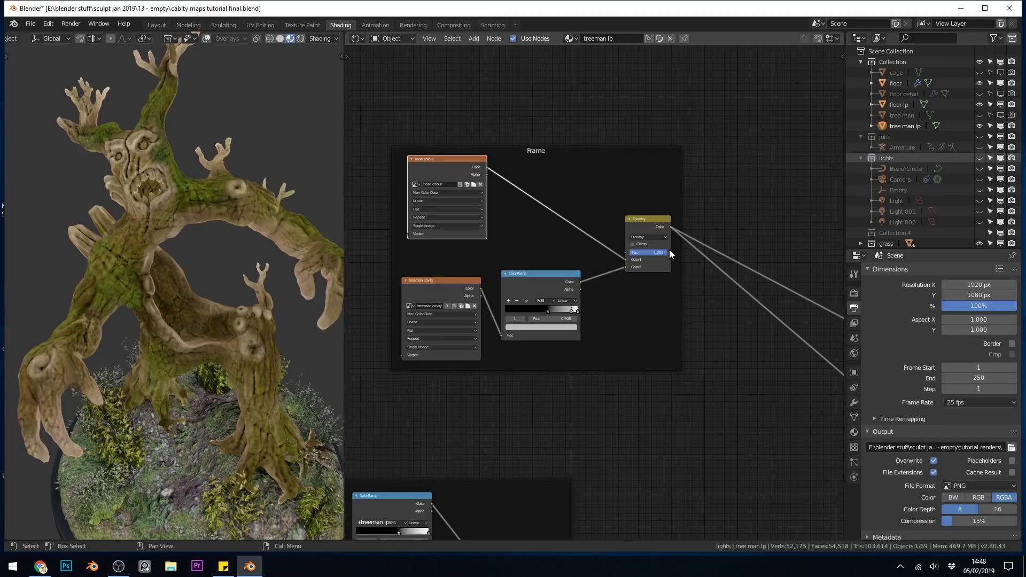
Disconnect the ColorRamp from the Principled BSDF's Roughness and the Mix node from the Bump node's Height.
scroll(714, 360, "down", 3)
middle_click_drag(714, 360, 570, 303)
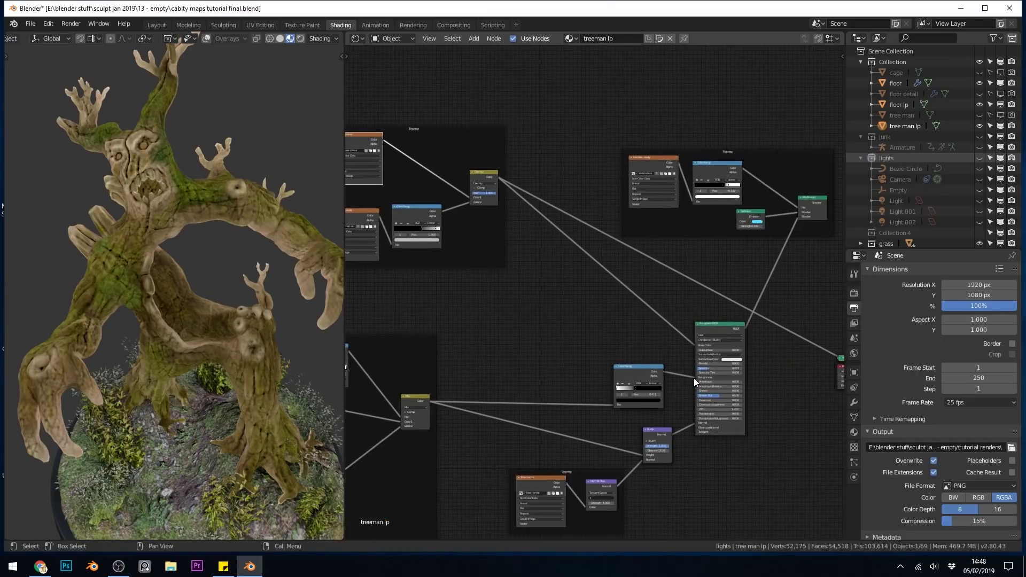
left_click_drag(694, 378, 674, 383)
left_click_drag(642, 455, 601, 439)
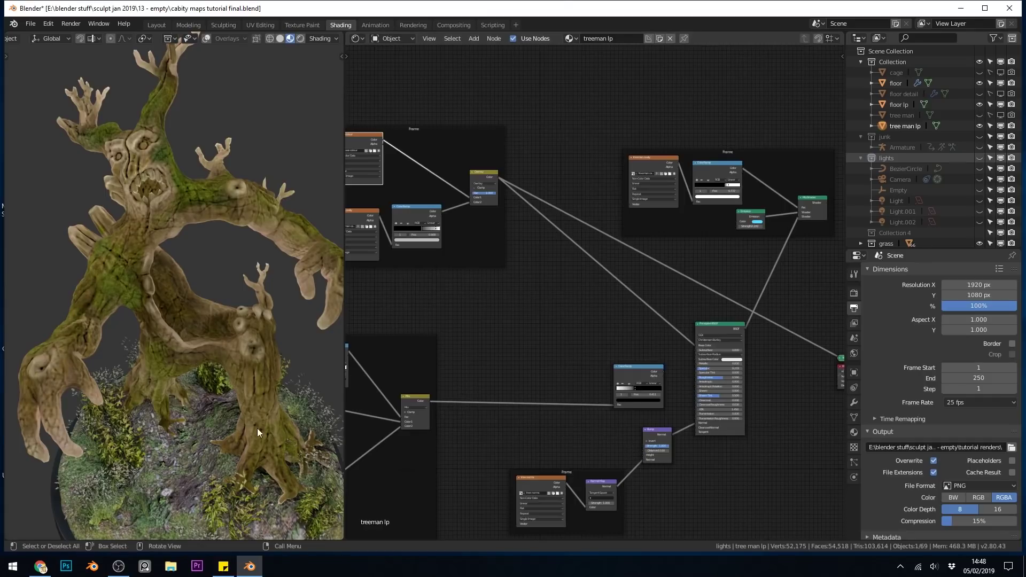
Connect the Principled BSDF directly to the Material Output and disconnect the Overlay link from its Base Color.
middle_click_drag(472, 479, 747, 343)
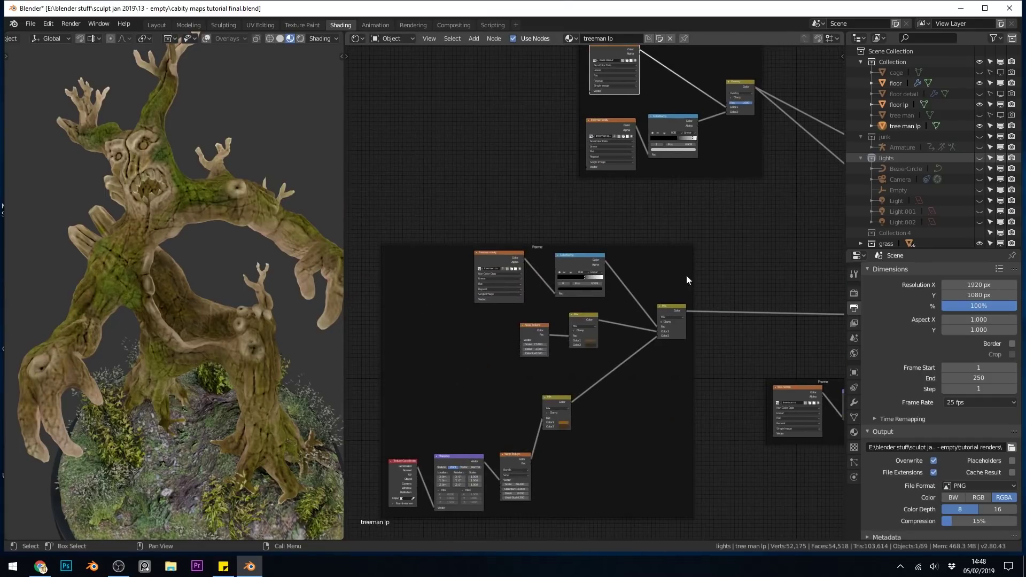
middle_click_drag(686, 275, 478, 253)
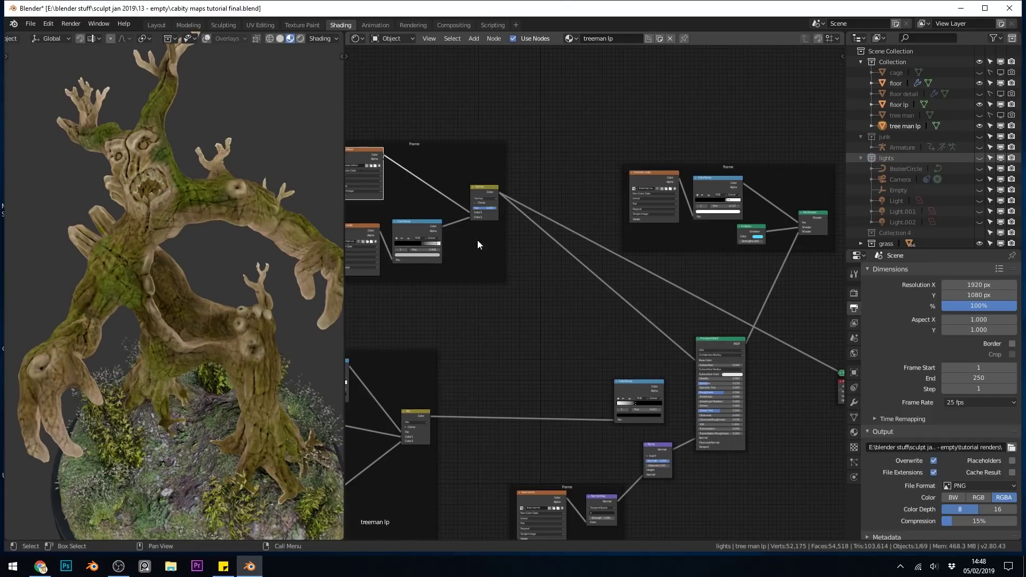
left_click(722, 341, "ctrl+shift")
middle_click_drag(515, 338, 388, 326)
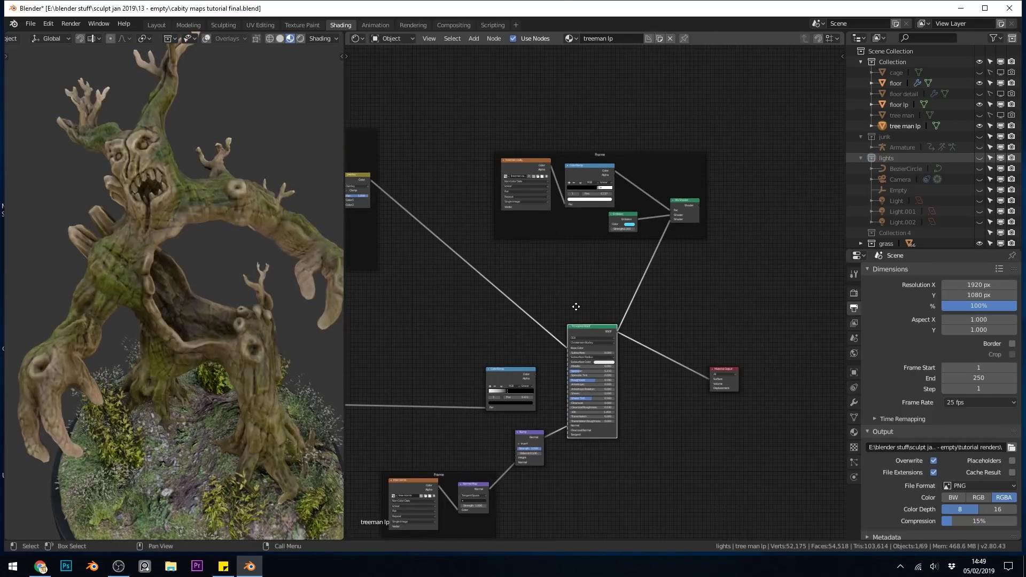
scroll(669, 191, "up", 3)
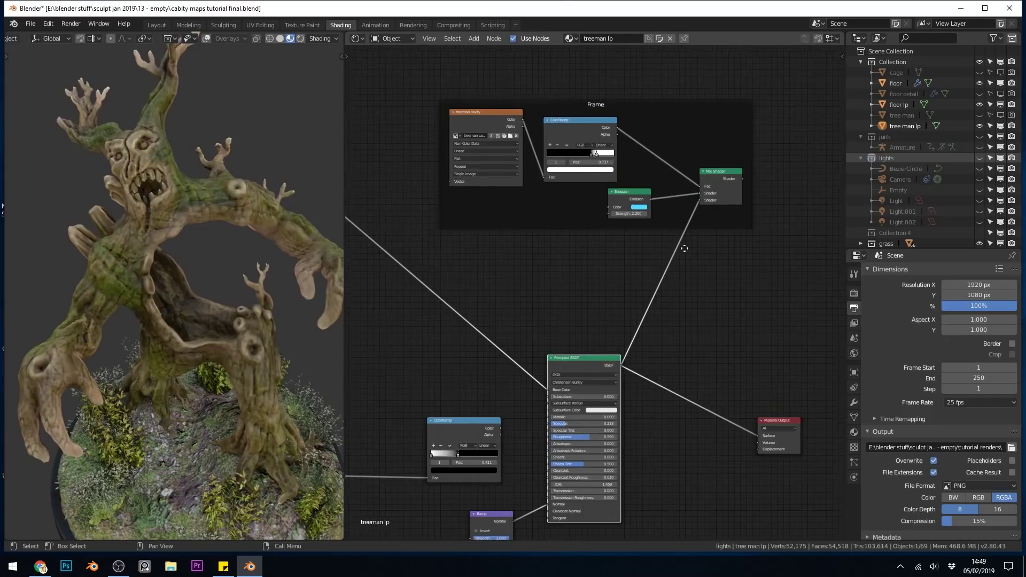
middle_click_drag(680, 248, 658, 333)
scroll(582, 433, "up", 2)
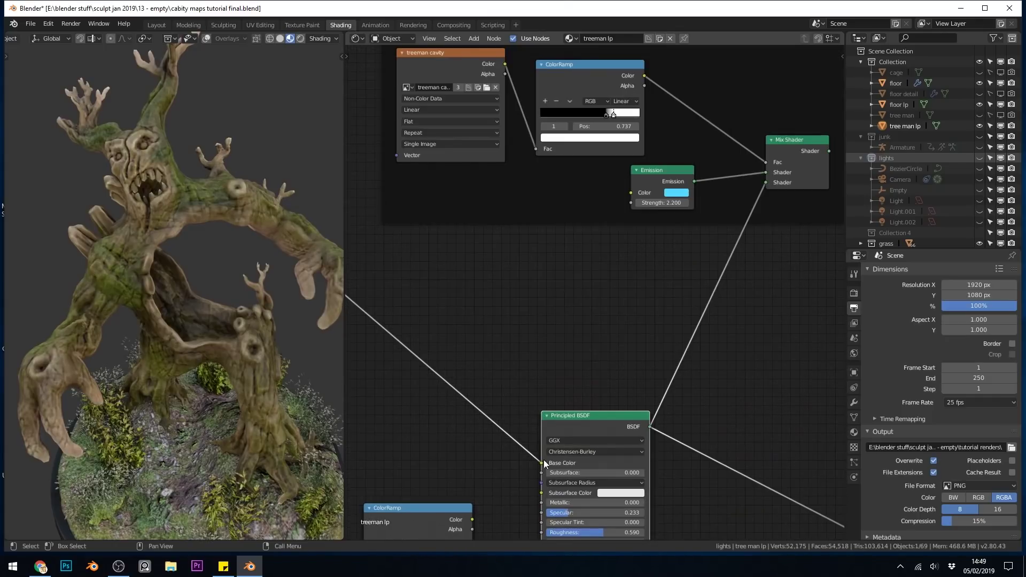
left_click_drag(541, 463, 492, 426)
Move the Emission node lower in its frame, away from the ColorRamp and Mix Shader.
middle_click_drag(537, 498, 508, 336)
middle_click_drag(714, 229, 648, 410)
scroll(648, 410, "down", 4)
middle_click_drag(551, 440, 622, 309)
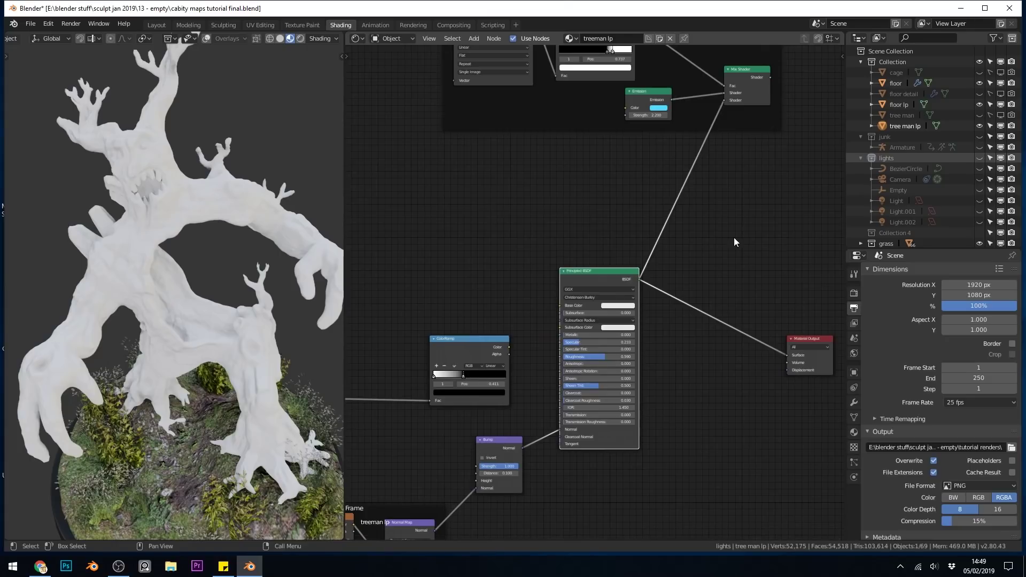
middle_click_drag(730, 231, 699, 338)
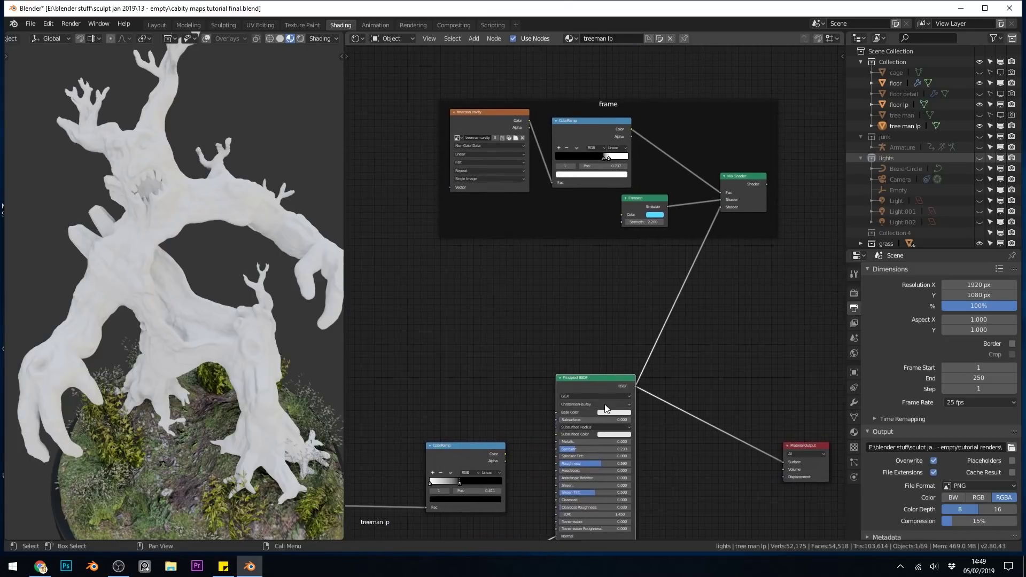
left_click_drag(642, 198, 602, 262)
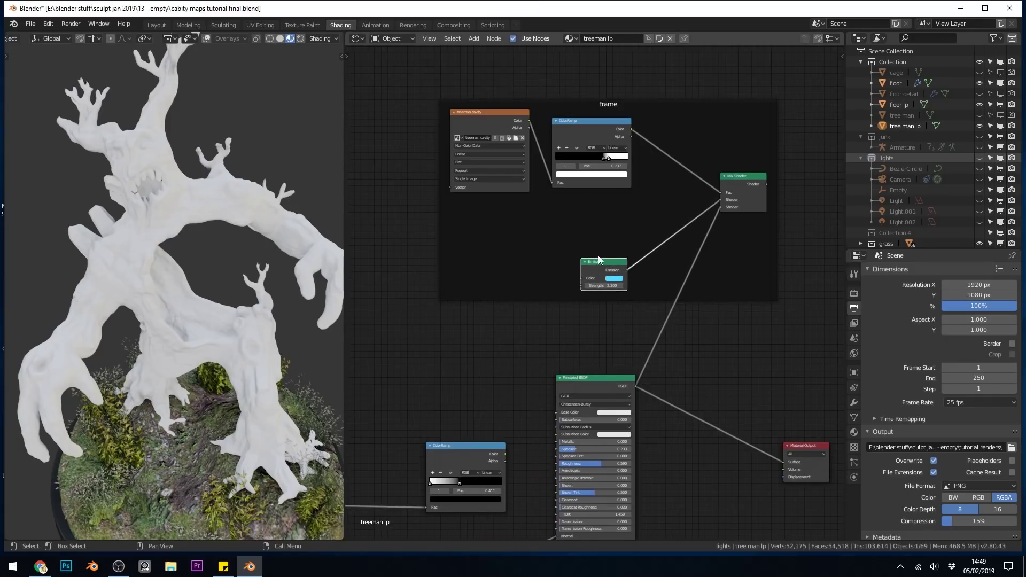
Preview the cavity texture, its ColorRamp and the Mix Shader in turn, and lower the Emission node's strength.
left_click(478, 114, "ctrl+shift")
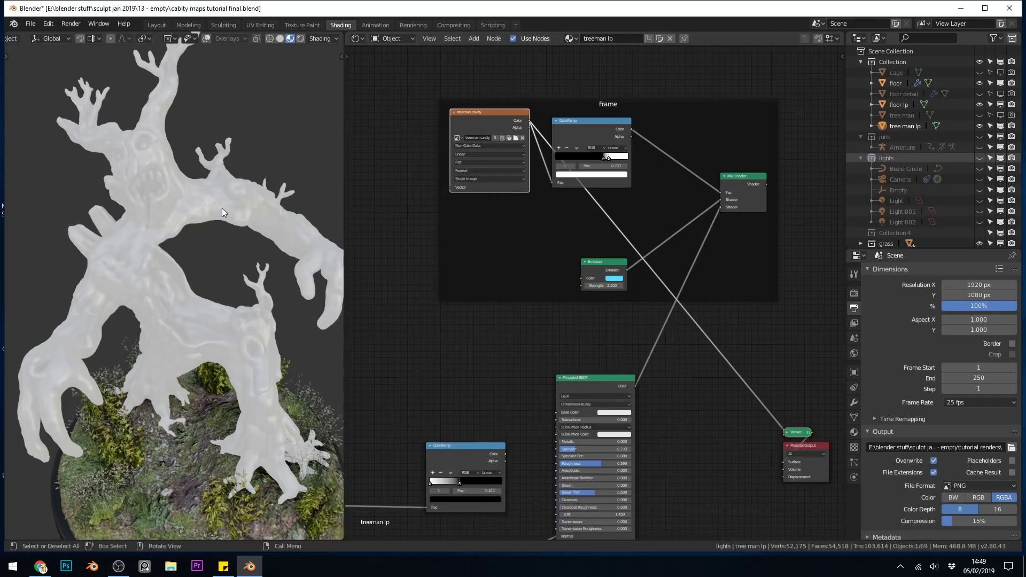
left_click(592, 129, "ctrl+shift")
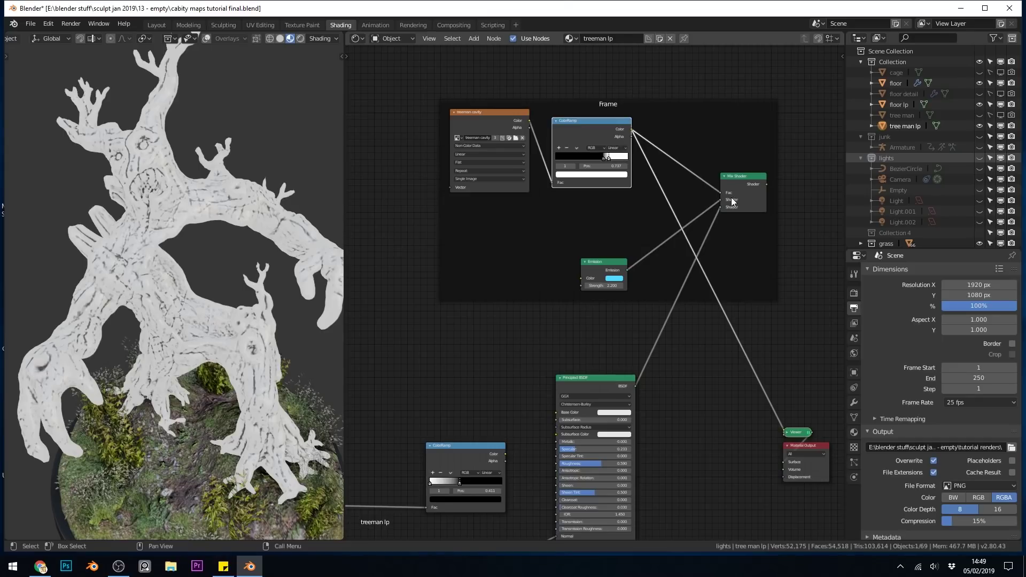
left_click(739, 183, "ctrl+shift")
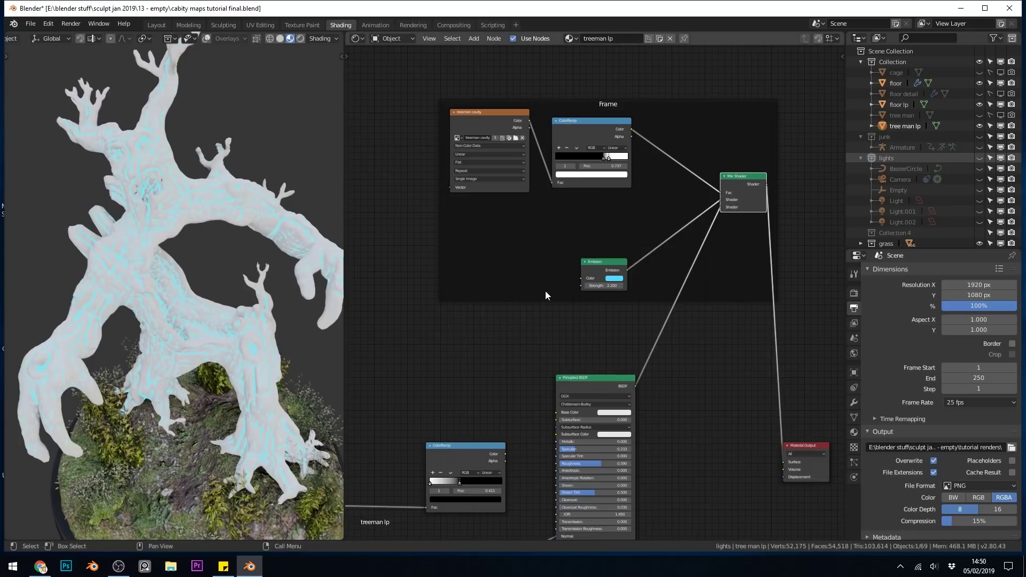
mouse_move(600, 286)
left_mouse_down()
mouse_move(627, 285)
mouse_move(583, 286)
left_mouse_up()
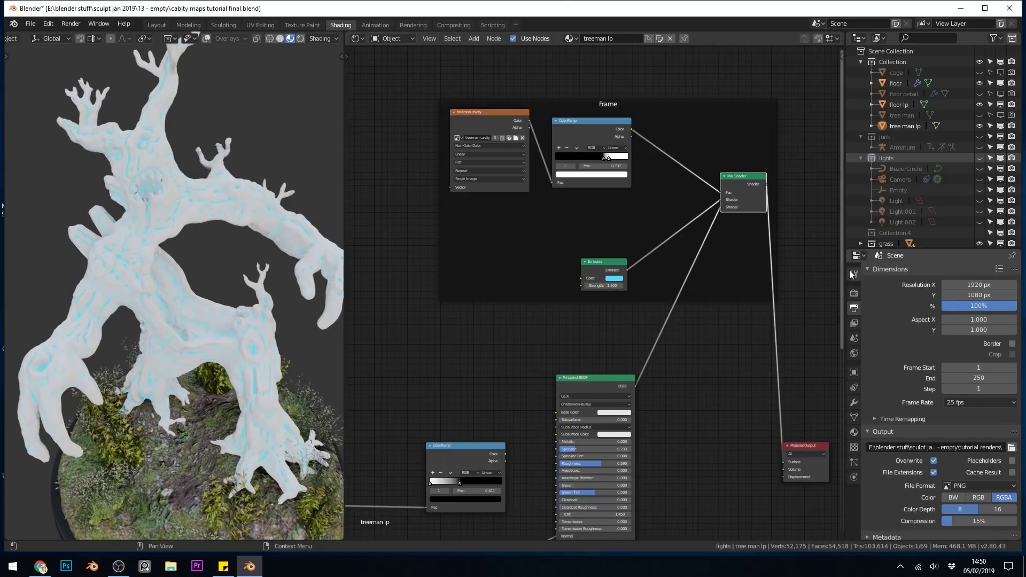
Enable Bloom in the Eevee render settings and switch the viewport to Rendered shading.
left_click(853, 293)
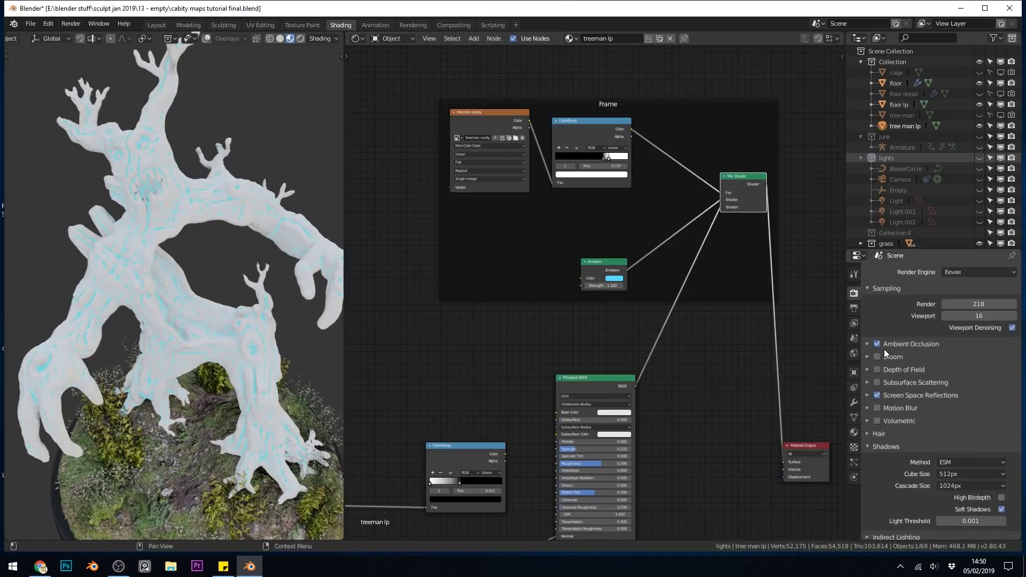
scroll(142, 309, "up", 3)
scroll(142, 309, "up", 5)
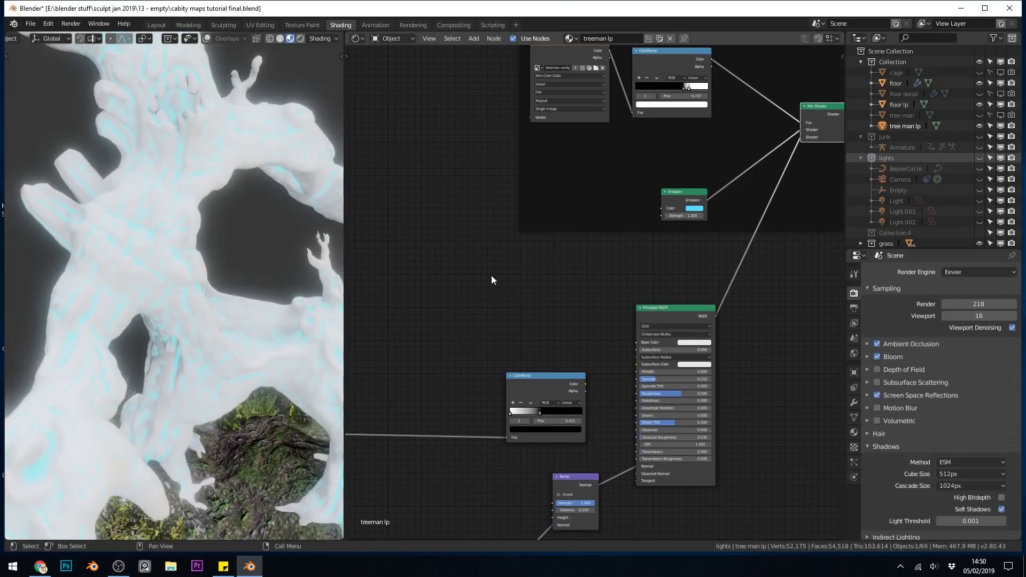
left_click(300, 39)
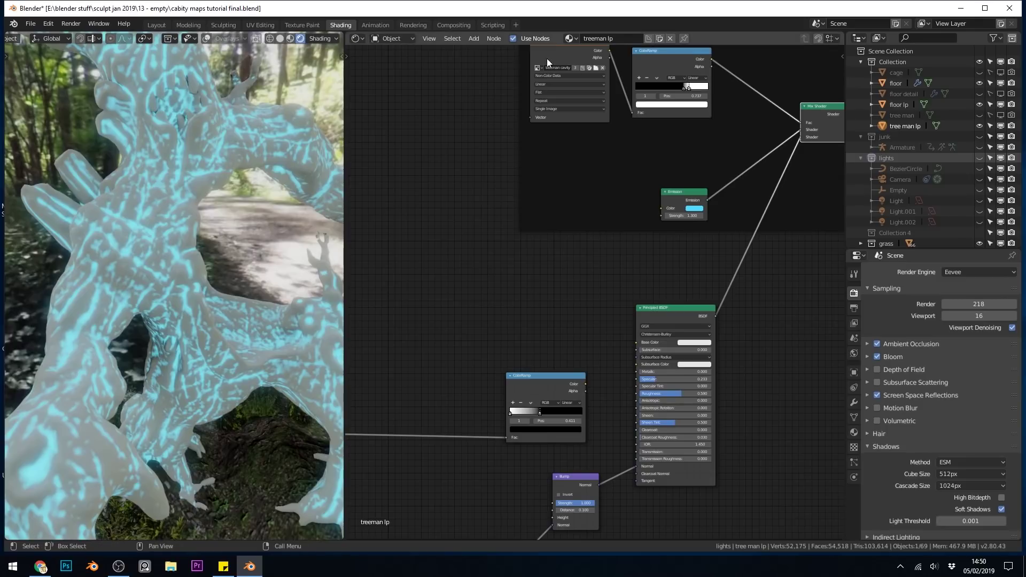
In the World shader, disconnect the environment texture from the Background and set the Background colour to black.
left_click(405, 40)
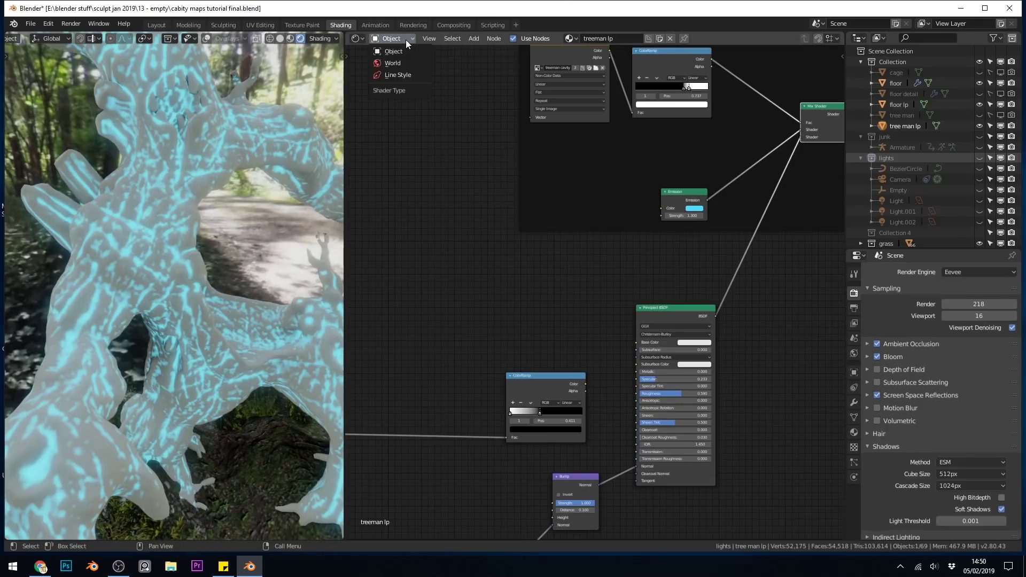
left_click(408, 58)
right_click_drag(482, 447, 470, 419, "ctrl")
left_click(515, 432)
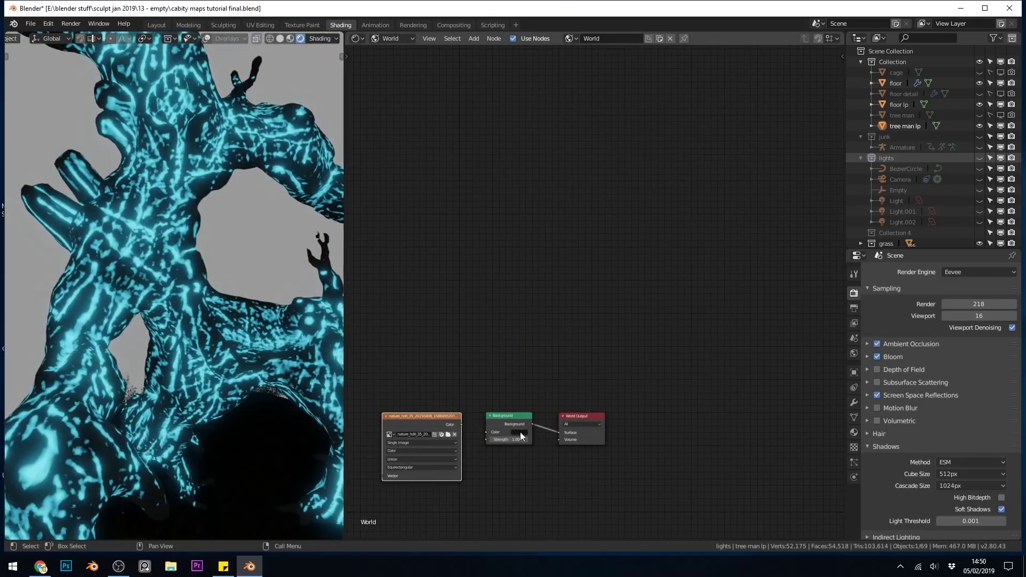
left_click_drag(566, 362, 566, 385)
Raise the Bloom radius to 6.265 and inspect the glowing cavities around the model.
scroll(242, 246, "down", 4)
mouse_move(242, 246)
middle_mouse_down()
mouse_move(226, 273)
mouse_move(196, 261)
mouse_move(240, 255)
middle_mouse_up()
left_click(869, 356)
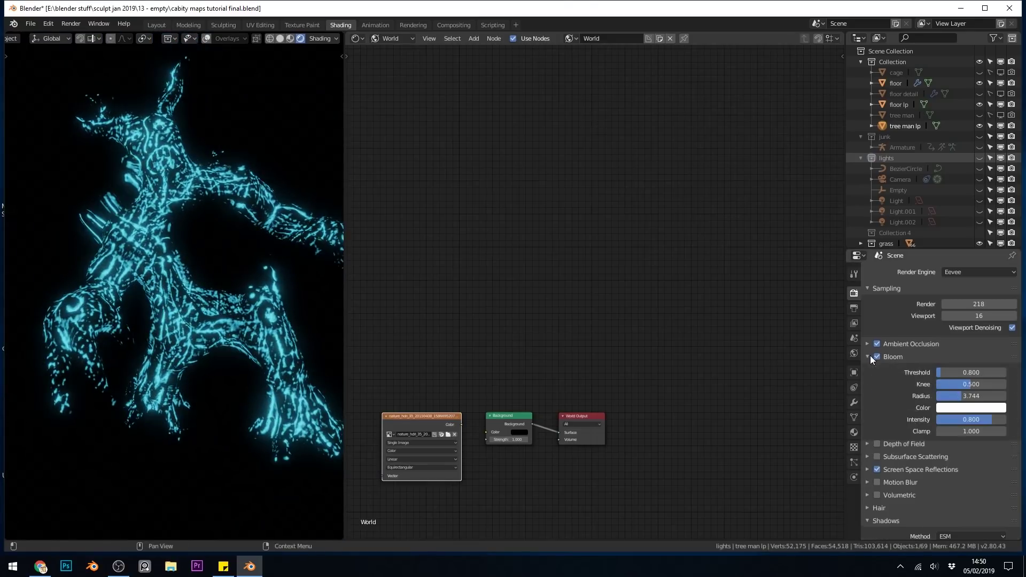
left_click_drag(953, 396, 979, 396)
middle_click_drag(336, 356, 287, 344)
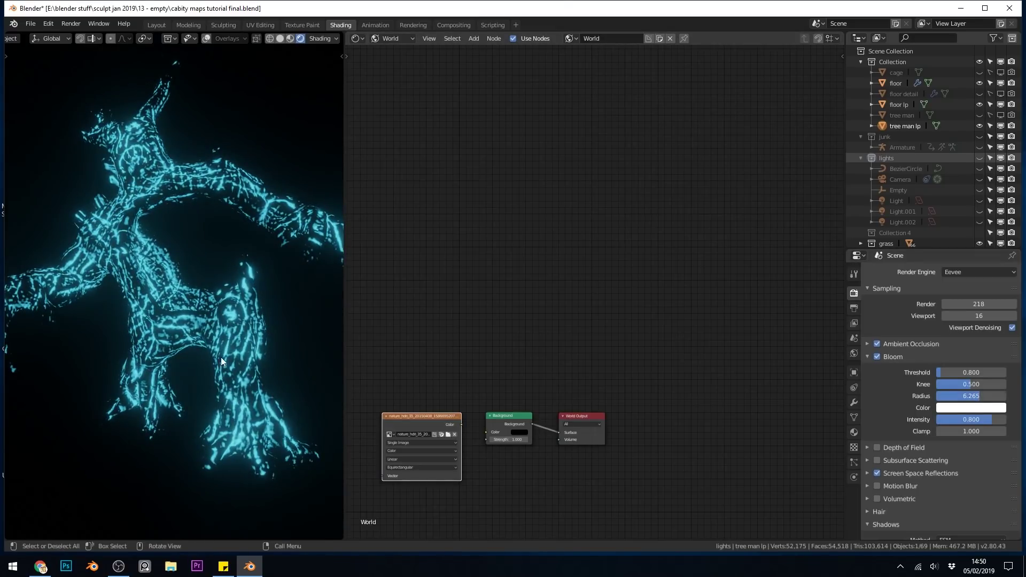
middle_click_drag(228, 306, 163, 163)
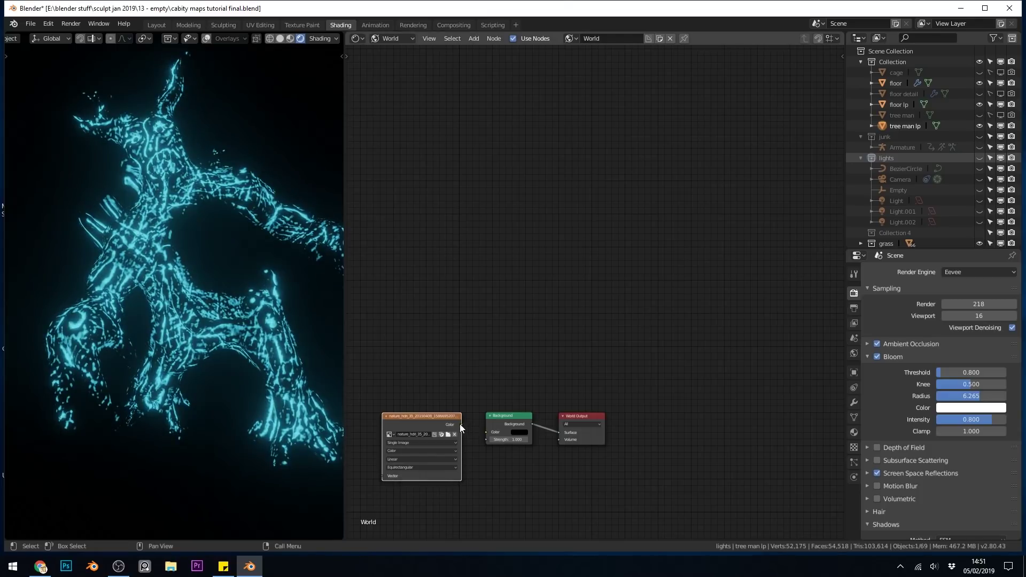
Reconnect the environment texture to the World Background colour and return to the object's material nodes in LookDev shading.
left_click_drag(460, 424, 486, 431)
left_click(291, 38)
left_click(391, 38)
left_click(394, 52)
Connect the Principled BSDF directly to the Material Output and turn off Bloom.
middle_click_drag(677, 255, 492, 292)
left_click_drag(687, 146, 709, 229)
left_click(584, 325, "ctrl+shift")
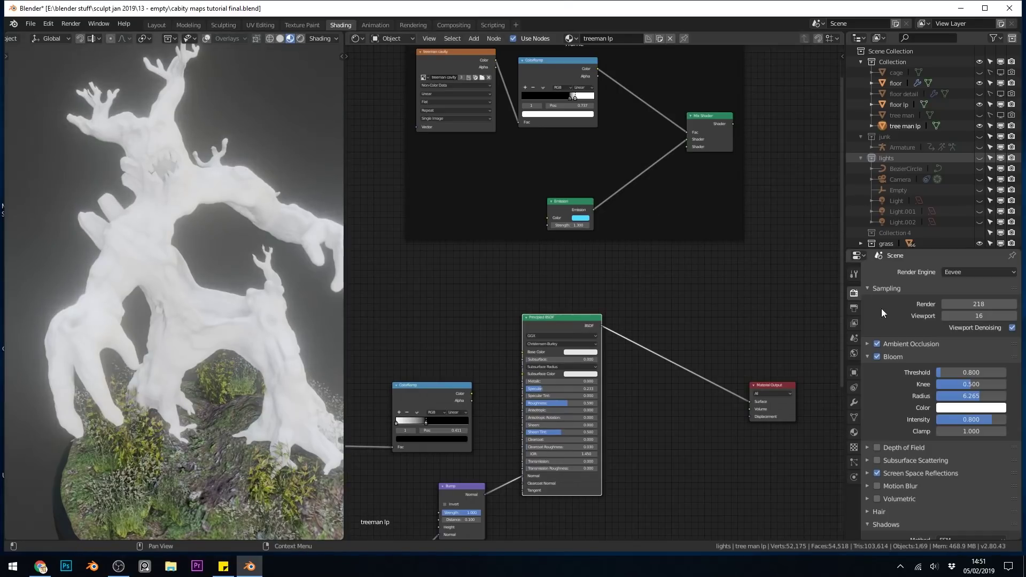
left_click(877, 357)
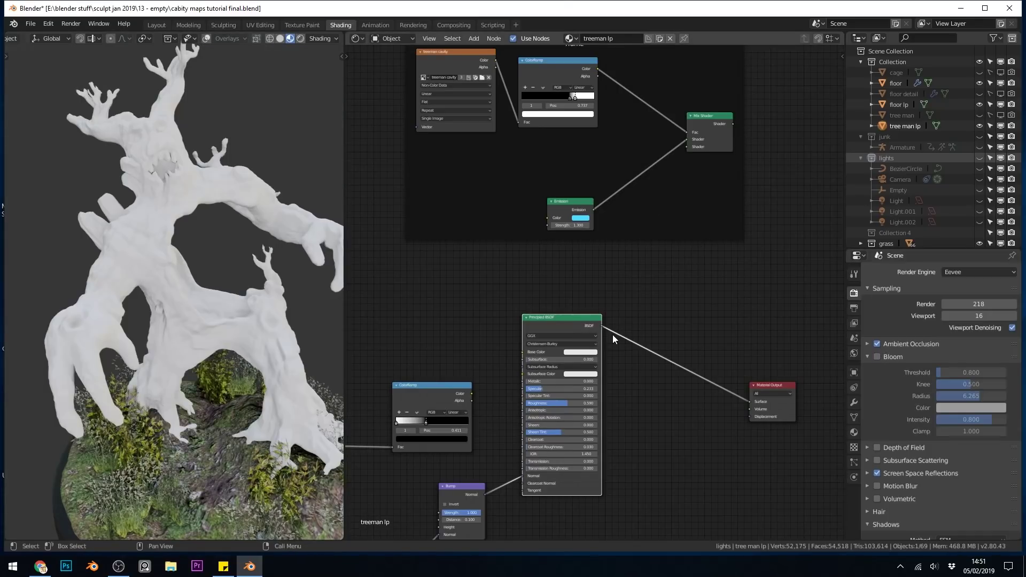
Preview the cavity texture and its ColorRamp from the frame with the noise and wave textures.
middle_click_drag(430, 342, 673, 278)
middle_click_drag(577, 324, 667, 272)
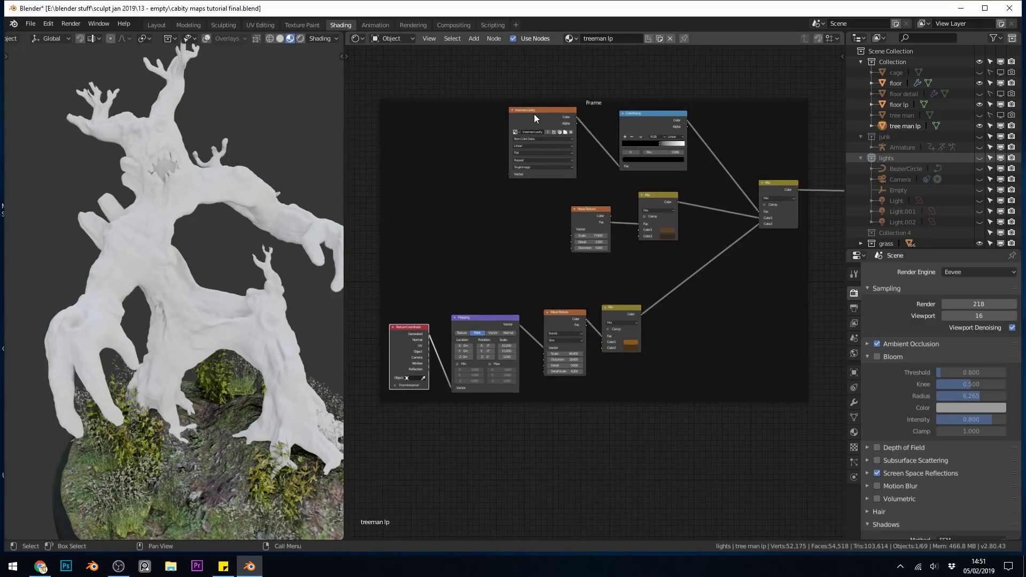
left_click(534, 114, "ctrl+shift")
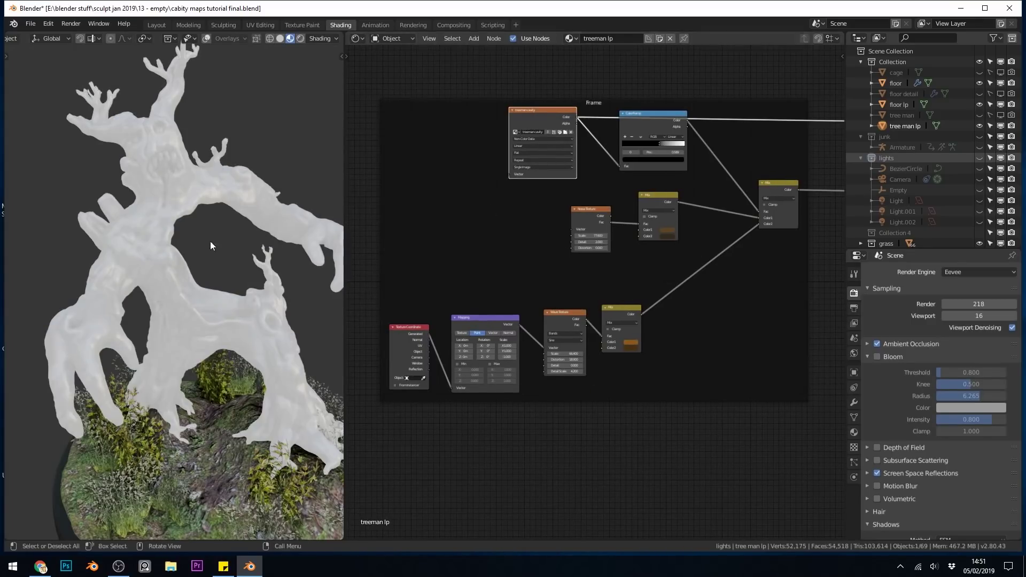
mouse_move(216, 257)
middle_mouse_down()
mouse_move(245, 250)
mouse_move(226, 243)
middle_mouse_up()
left_click(643, 126, "ctrl+shift")
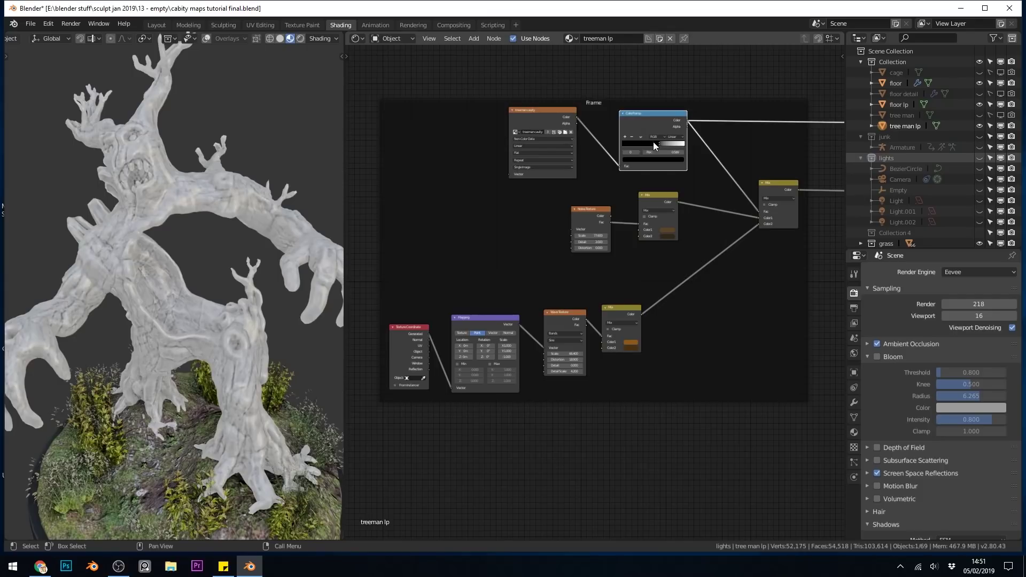
Preview the noise texture's Mix node and the wave texture's Mix node in turn and examine their patterns on the model.
scroll(168, 258, "up", 2)
middle_click_drag(168, 258, 192, 278)
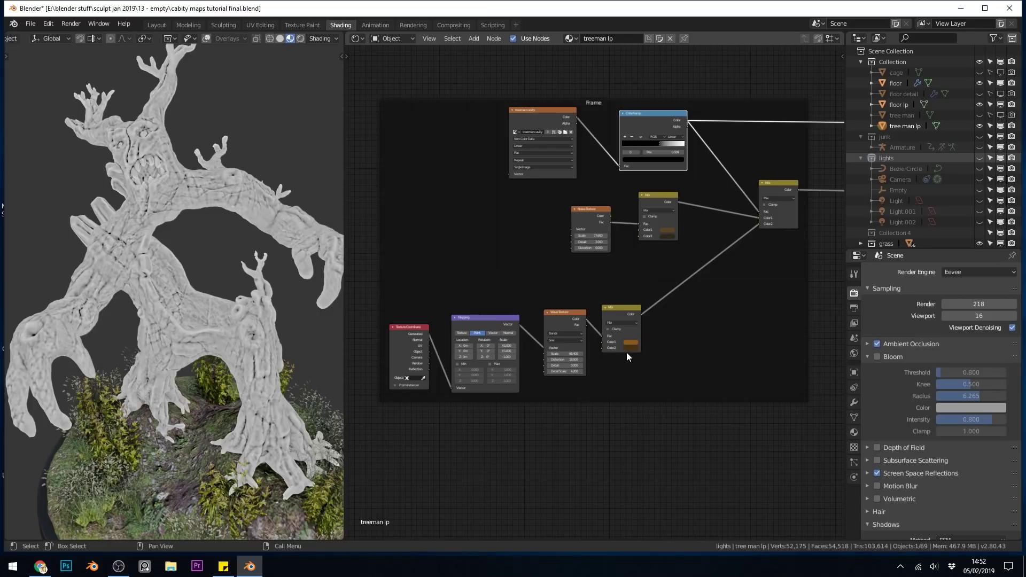
left_click(656, 201, "ctrl+shift")
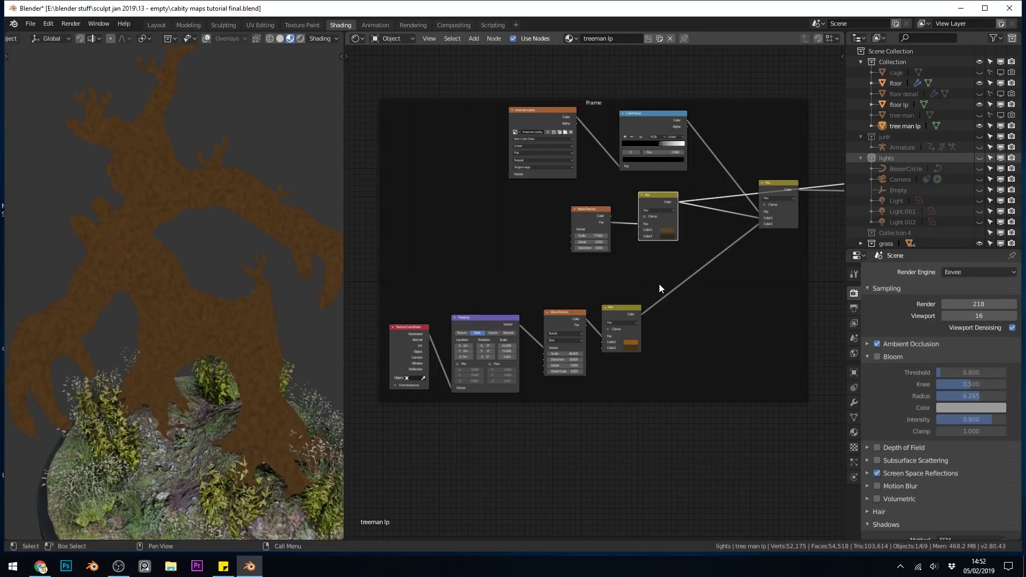
left_click(618, 310, "ctrl+shift")
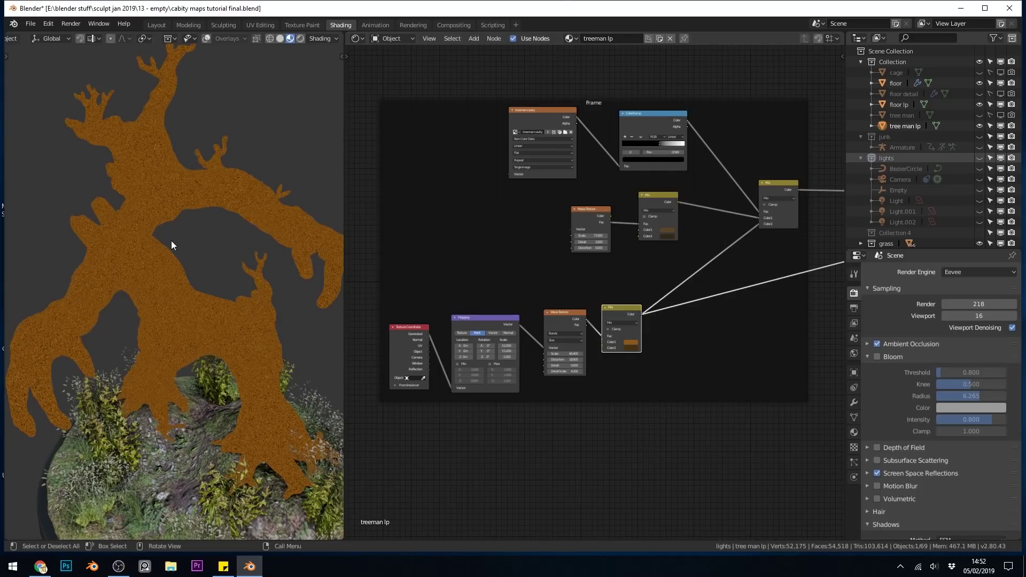
scroll(172, 240, "up", 6)
scroll(162, 396, "down", 4)
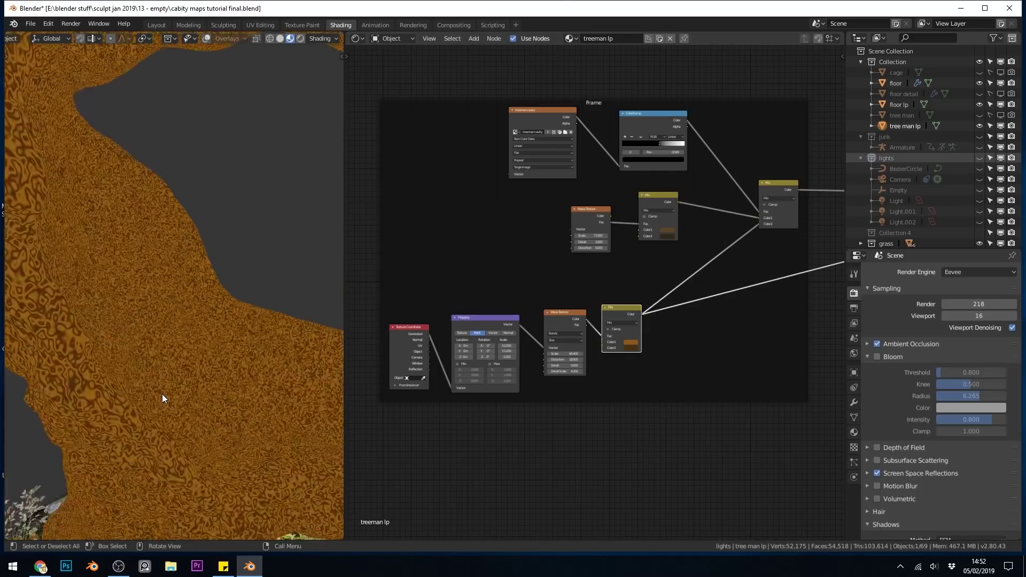
mouse_move(96, 311)
middle_mouse_down()
mouse_move(124, 319)
mouse_move(115, 318)
middle_mouse_up()
scroll(166, 320, "down", 1)
scroll(172, 322, "up", 2)
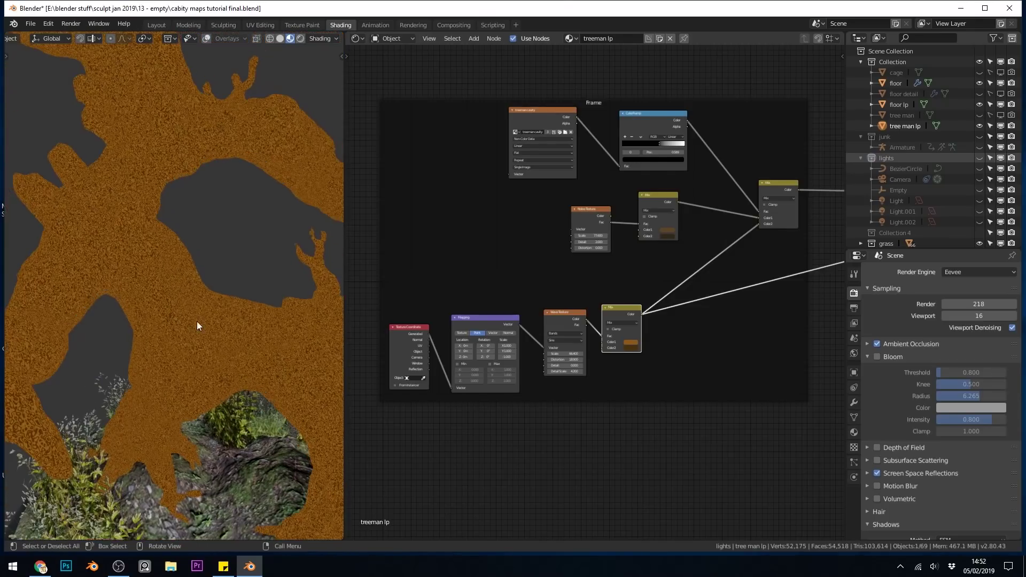
Connect the final Mix node's Color to the Principled BSDF's Base Color and preview the full shader on the model.
middle_click_drag(722, 339, 534, 338)
left_click_drag(453, 290, 816, 217)
middle_click_drag(790, 261, 626, 265)
left_click(681, 199, "ctrl+shift")
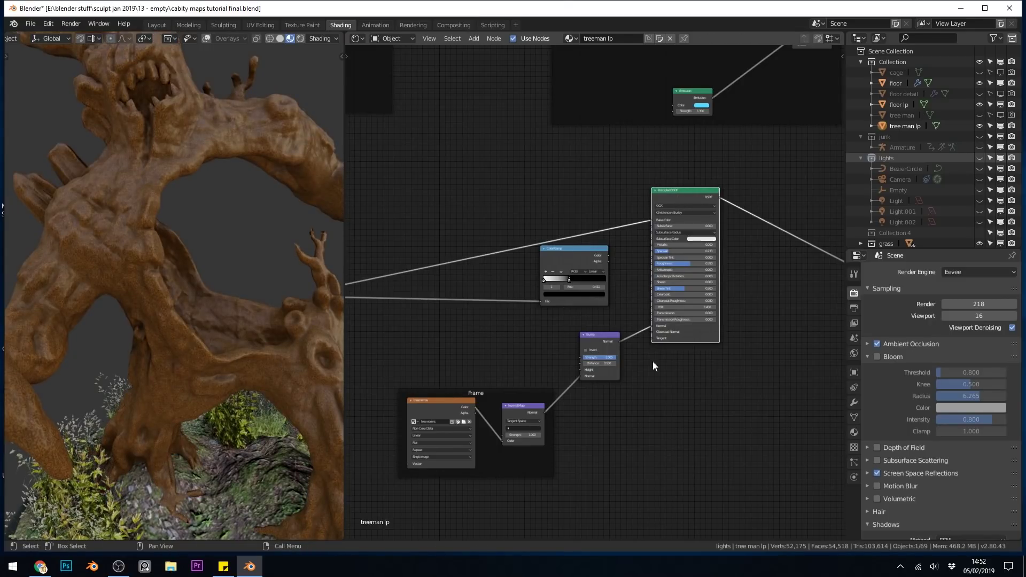
scroll(197, 287, "down", 5)
middle_click_drag(196, 287, 252, 306)
scroll(219, 300, "up", 5)
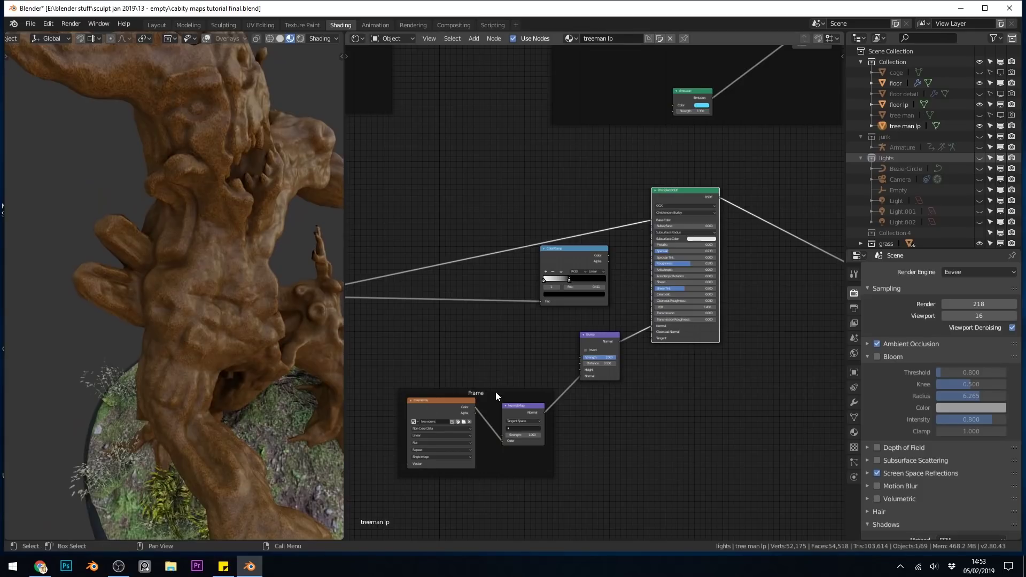
Duplicate the noise texture's Mix node and route the noise factor through the copy into the final Mix node's Color1.
mouse_move(495, 393)
middle_mouse_down()
mouse_move(671, 305)
mouse_move(732, 302)
middle_mouse_up()
middle_click_drag(415, 323, 536, 278)
scroll(536, 274, "up", 2)
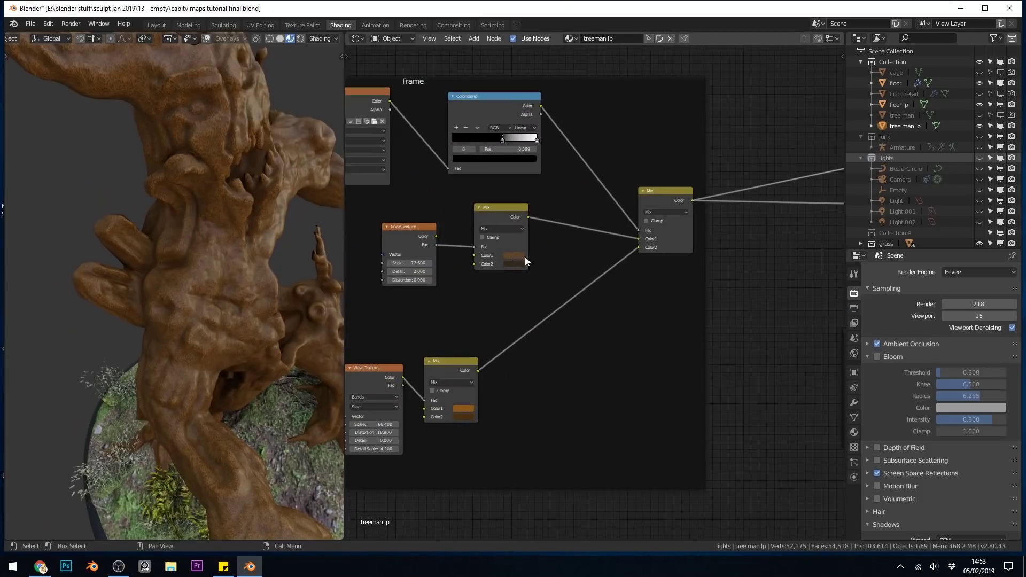
middle_click_drag(524, 256, 578, 244)
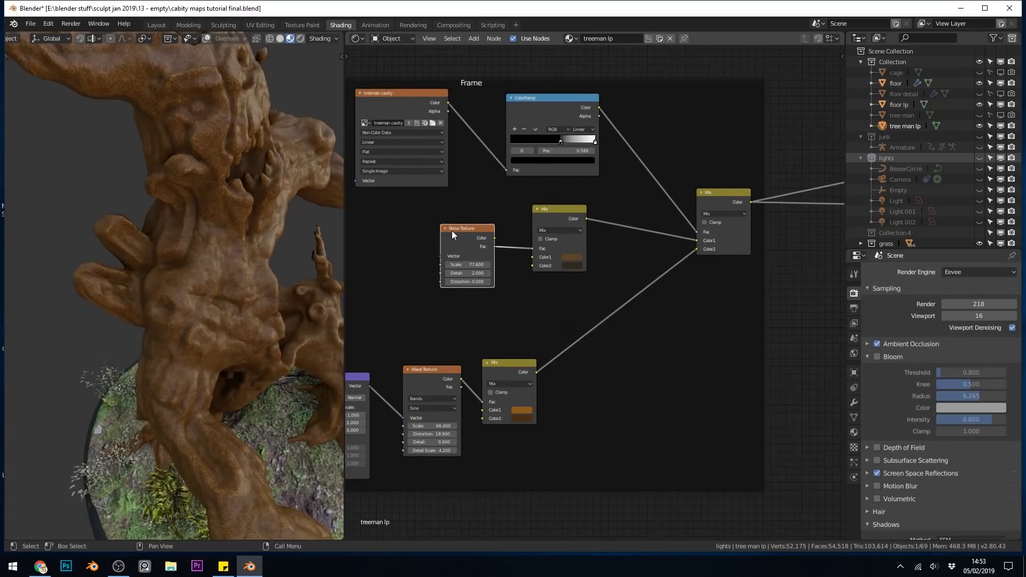
left_click_drag(451, 230, 390, 232)
left_click_drag(556, 207, 503, 211)
key("shift+d")
left_click(578, 242)
left_click(510, 219)
left_click_drag(475, 250, 551, 281)
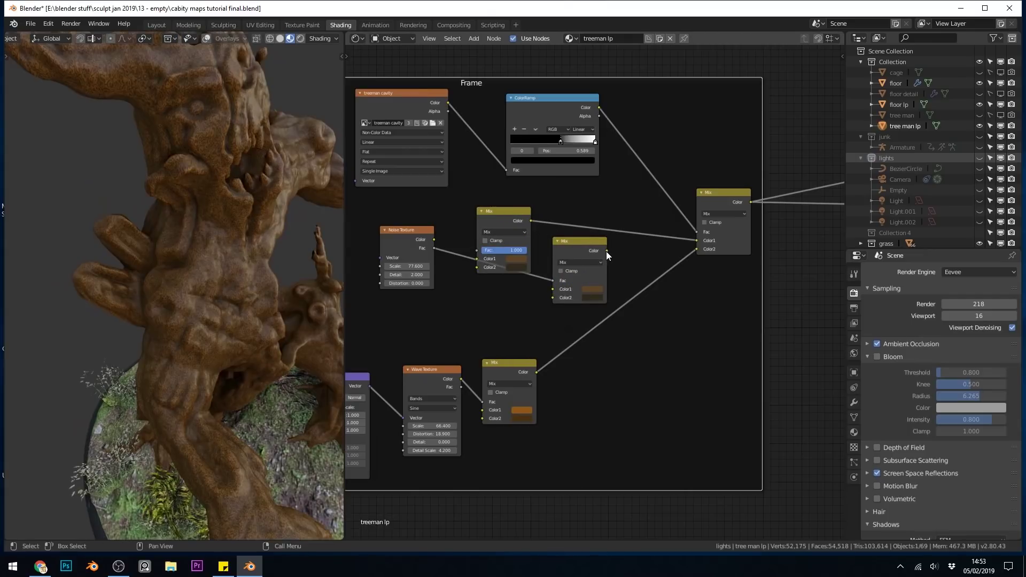
left_click_drag(606, 251, 696, 240)
Darken both brown colours of the duplicated noise Mix node.
left_click(592, 289)
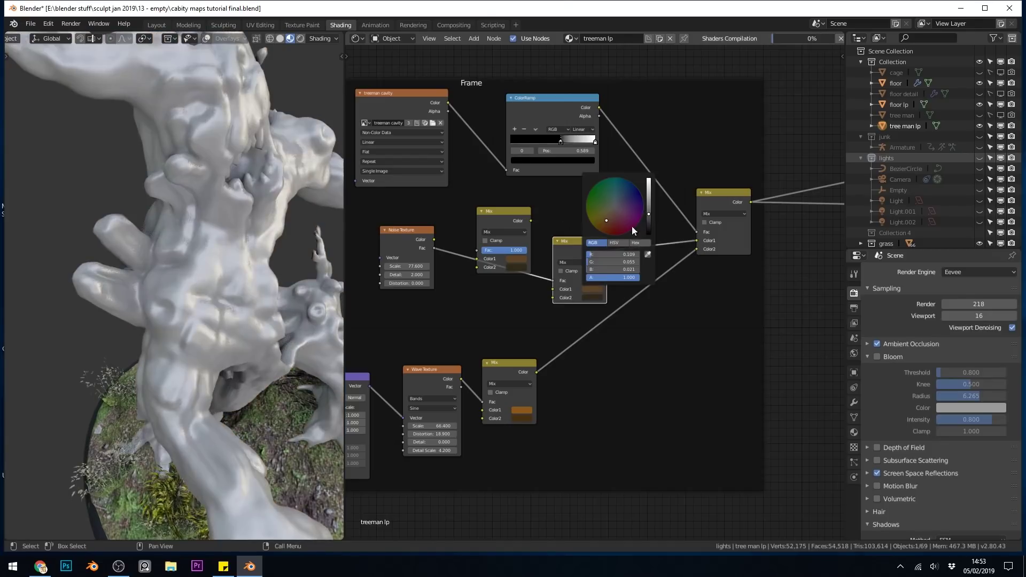
left_click(649, 223)
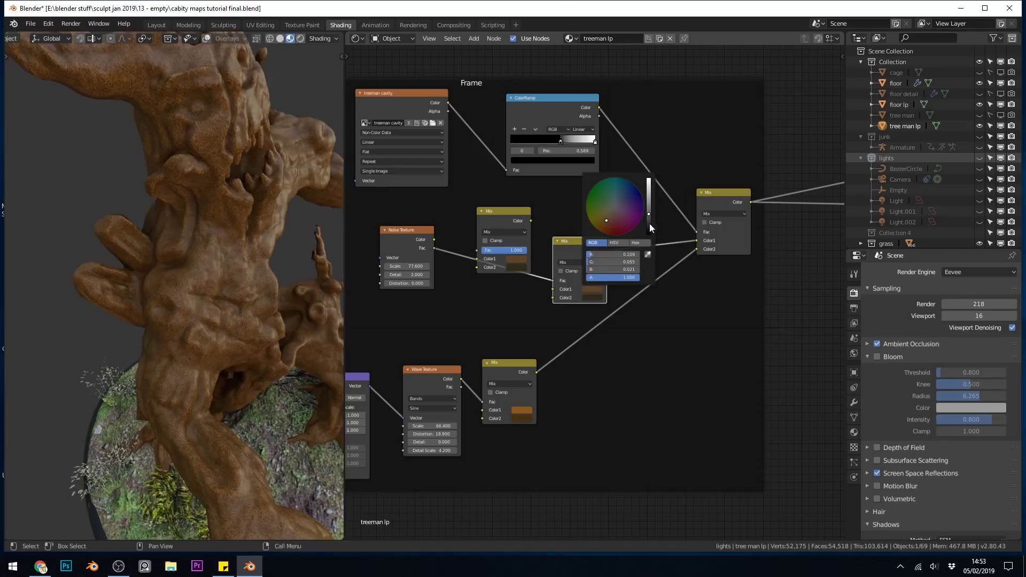
left_click(593, 297)
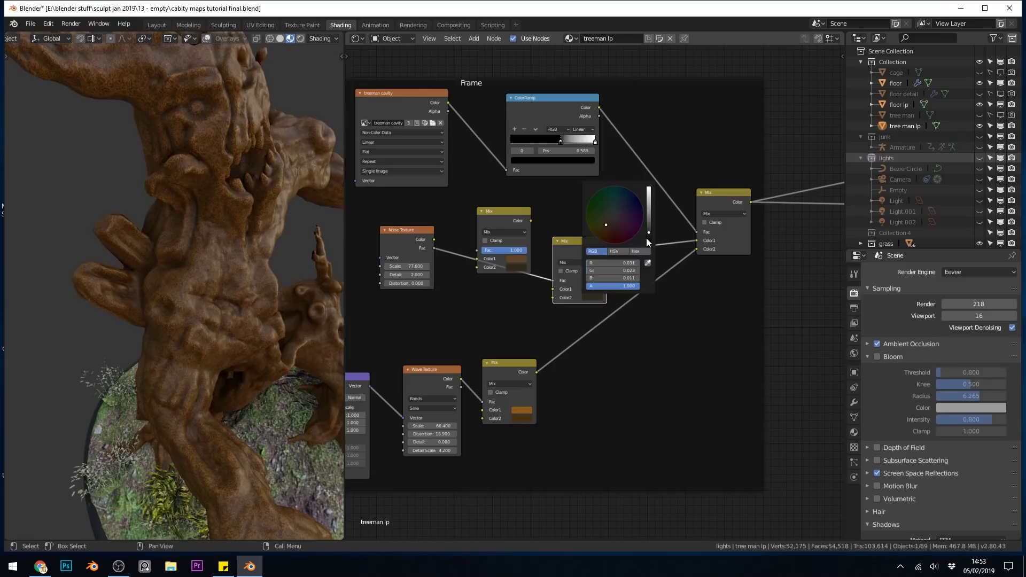
left_click(647, 238)
scroll(139, 230, "up", 2)
middle_click_drag(140, 230, 203, 315)
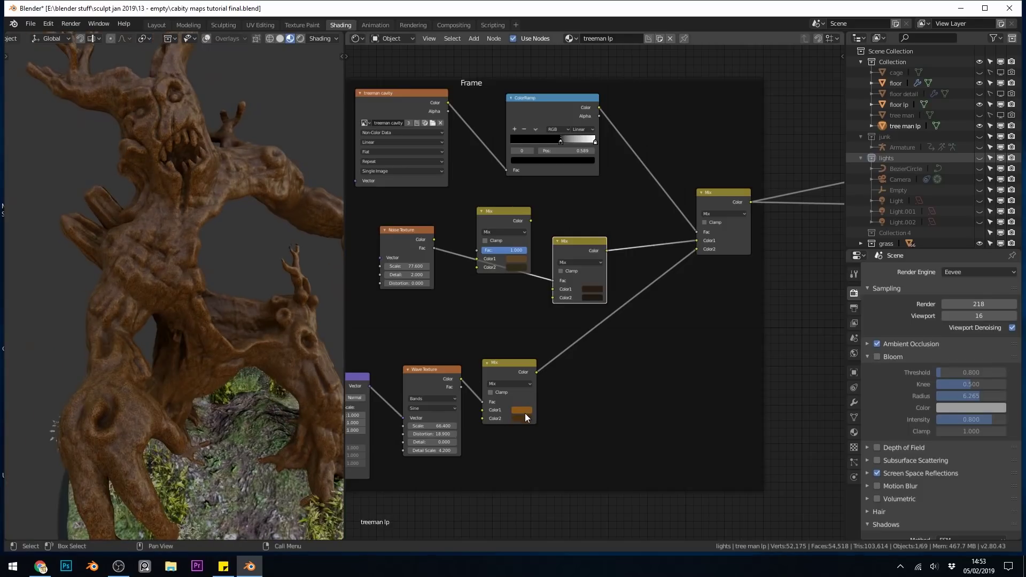
Duplicate the wave texture's Mix node, feed its factor from the wave texture's Color, and link it to the final Mix node's Color2.
left_click(511, 370)
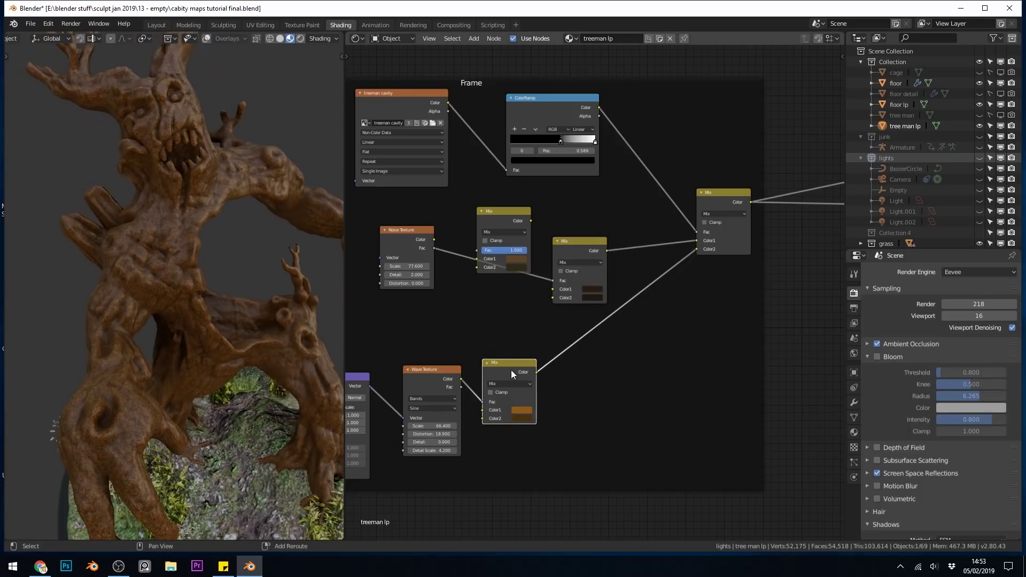
key("shift+d")
left_click(623, 364)
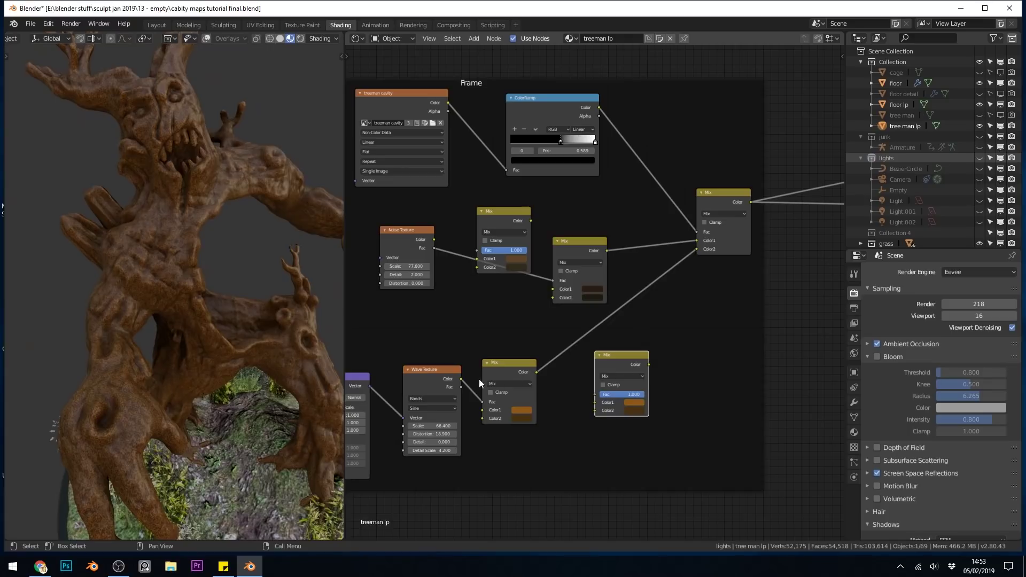
left_click_drag(463, 380, 594, 394)
left_click_drag(647, 364, 696, 249)
Set Color2 of the duplicated wave Mix node to a light tan with RGB 0.468, 0.307, 0.135.
left_click(634, 410)
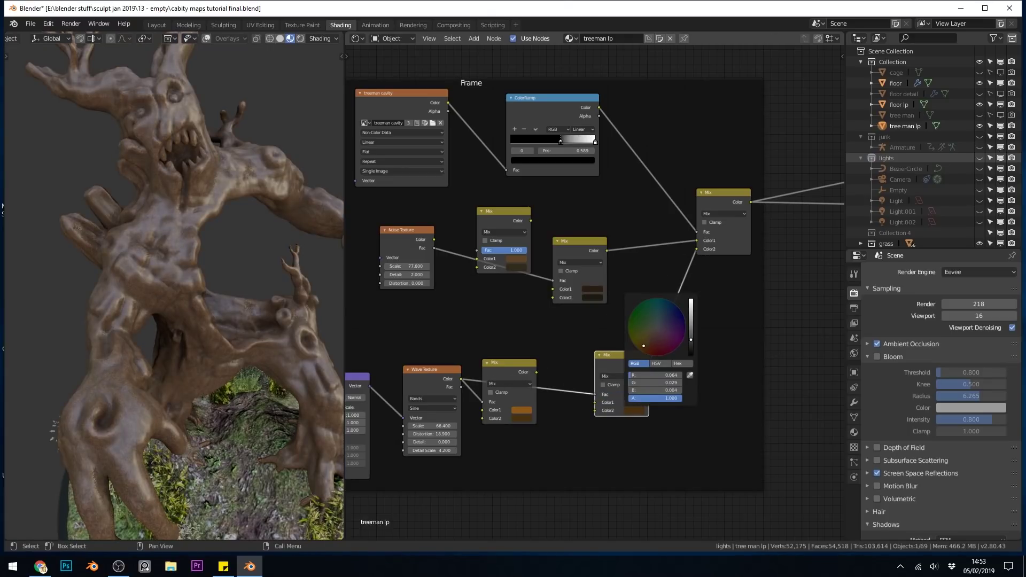
left_click(649, 338)
left_click_drag(691, 340, 690, 314)
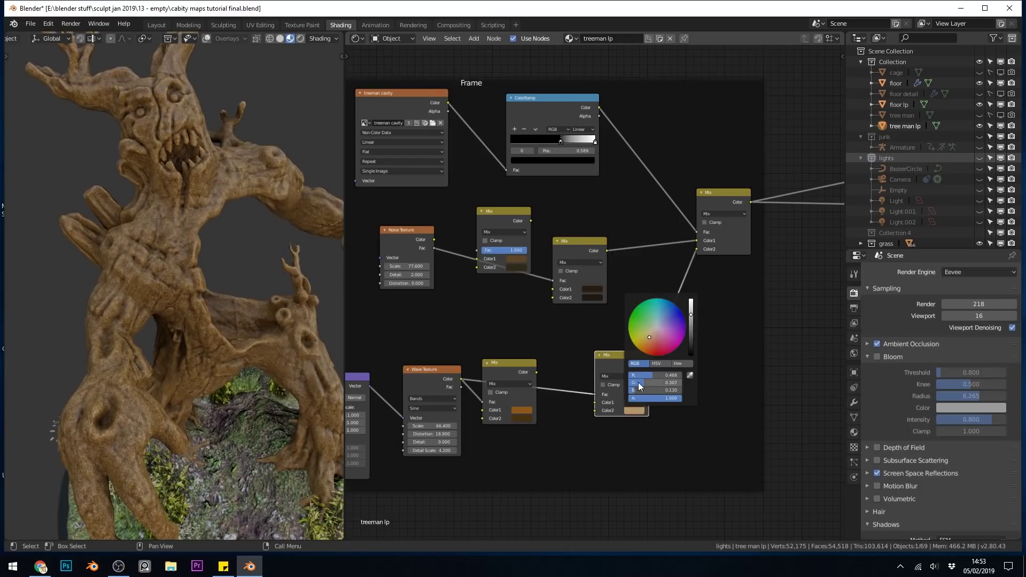
Examine the recoloured cavities and raised bark areas of the tree man from several angles and distances.
middle_click_drag(213, 333, 204, 305)
scroll(207, 283, "down", 5)
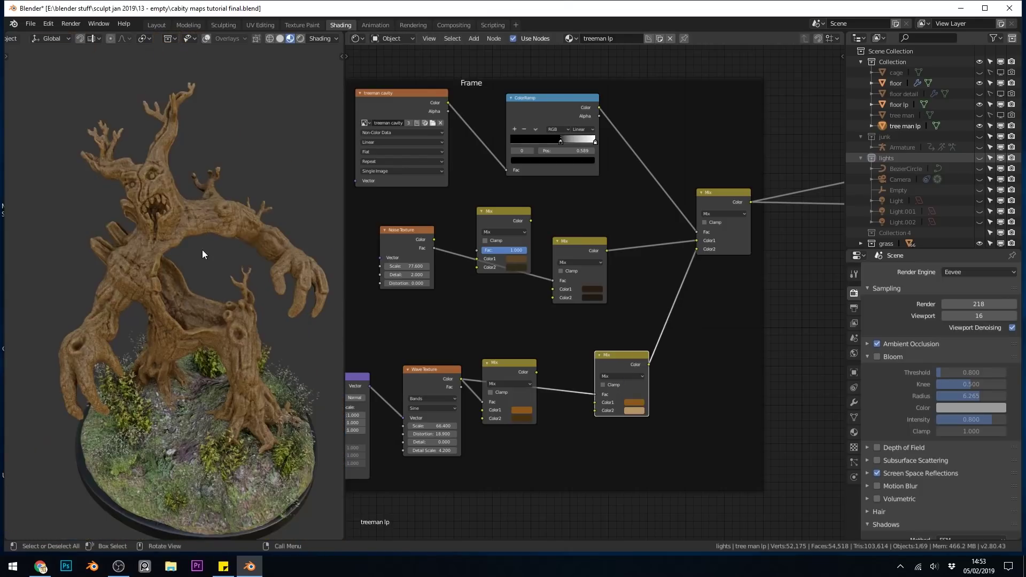
middle_click_drag(210, 266, 269, 277)
scroll(225, 262, "up", 6)
middle_click_drag(207, 257, 136, 210)
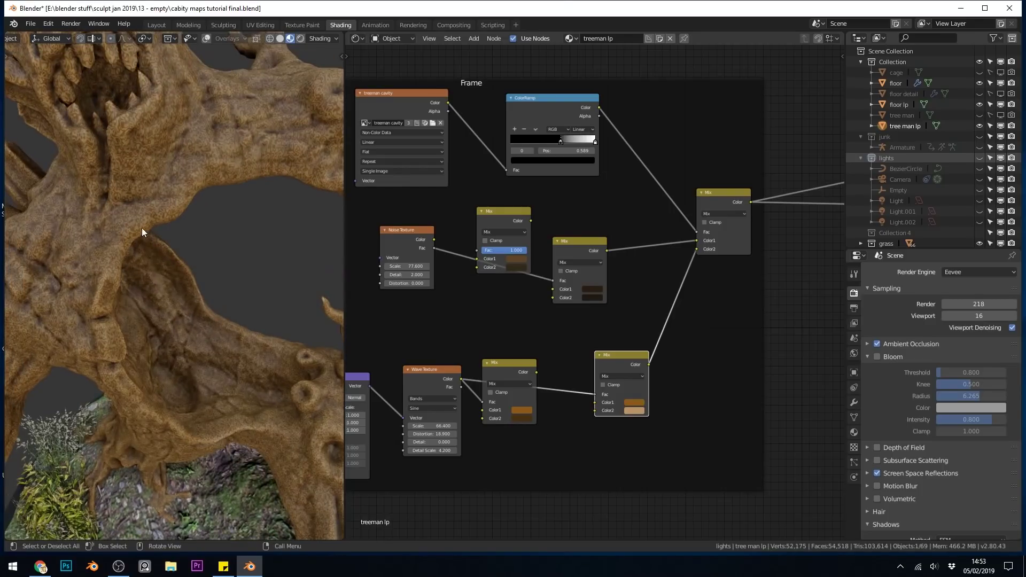
scroll(153, 216, "down", 5)
middle_click_drag(149, 256, 168, 251)
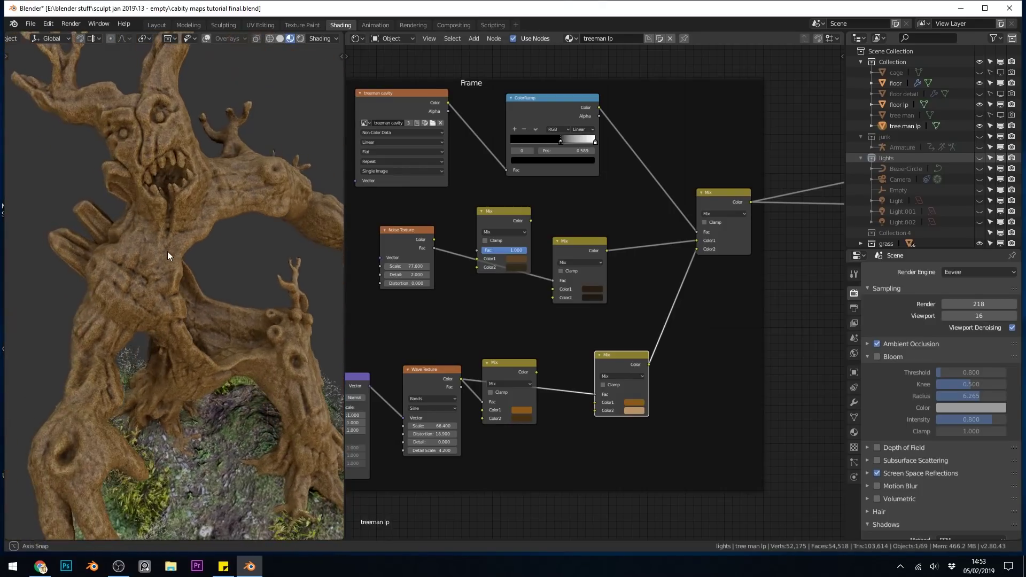
scroll(119, 284, "up", 3)
scroll(168, 184, "up", 5)
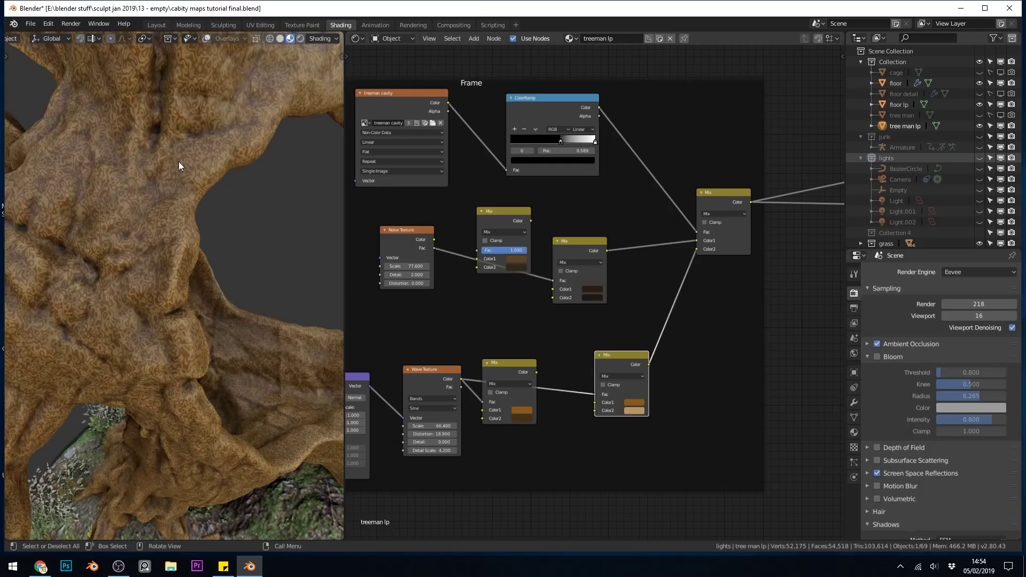
Connect the final Mix node's Color to the Height of the Bump node and check the relief on the model.
middle_click_drag(790, 325, 469, 328)
left_click_drag(425, 223, 767, 301)
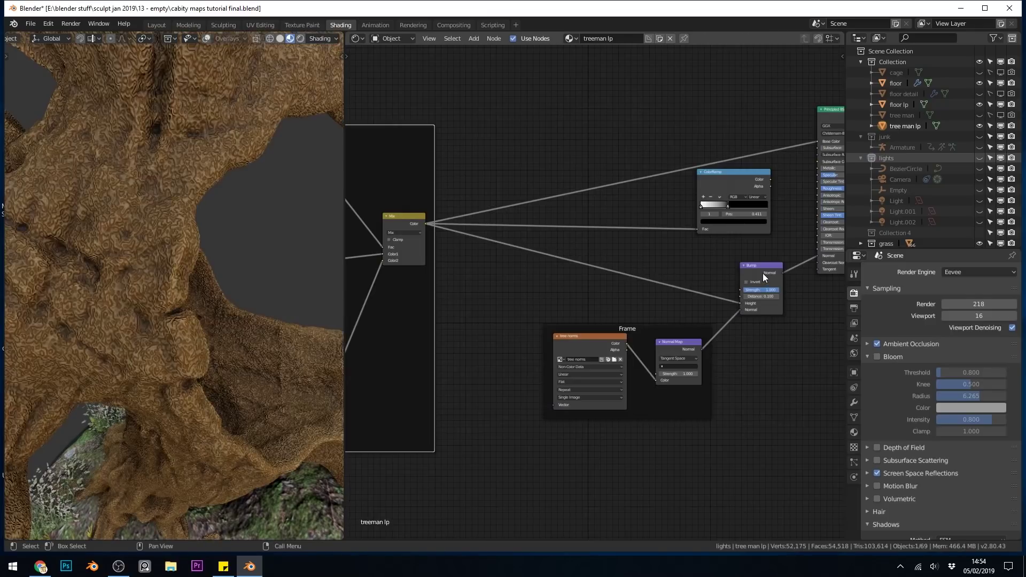
middle_click_drag(762, 273, 718, 279)
mouse_move(231, 243)
middle_mouse_down()
mouse_move(203, 214)
mouse_move(178, 210)
mouse_move(215, 226)
mouse_move(199, 254)
mouse_move(257, 251)
middle_mouse_up()
scroll(200, 207, "down", 5)
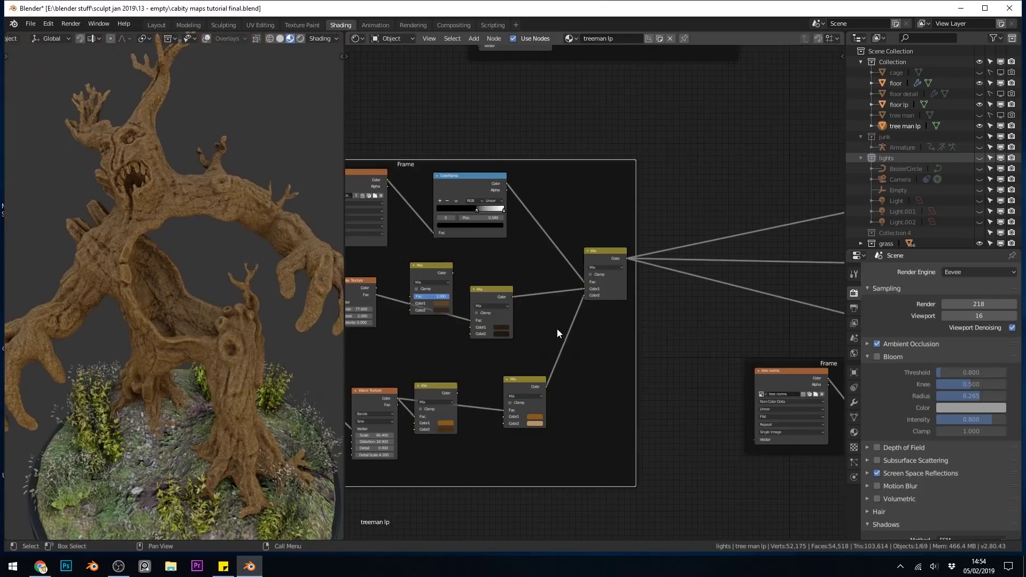
Reconnect the noise and wave textures through their original Mix nodes into Color1 and Color2 of the final Mix node.
middle_click_drag(576, 347, 585, 322)
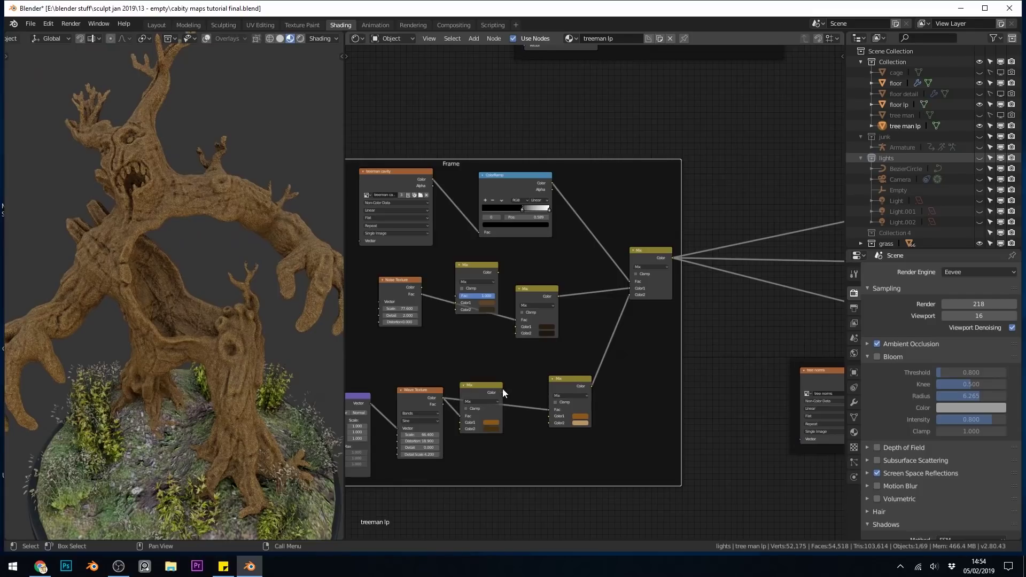
left_click_drag(422, 294, 457, 295)
left_click_drag(442, 404, 461, 421)
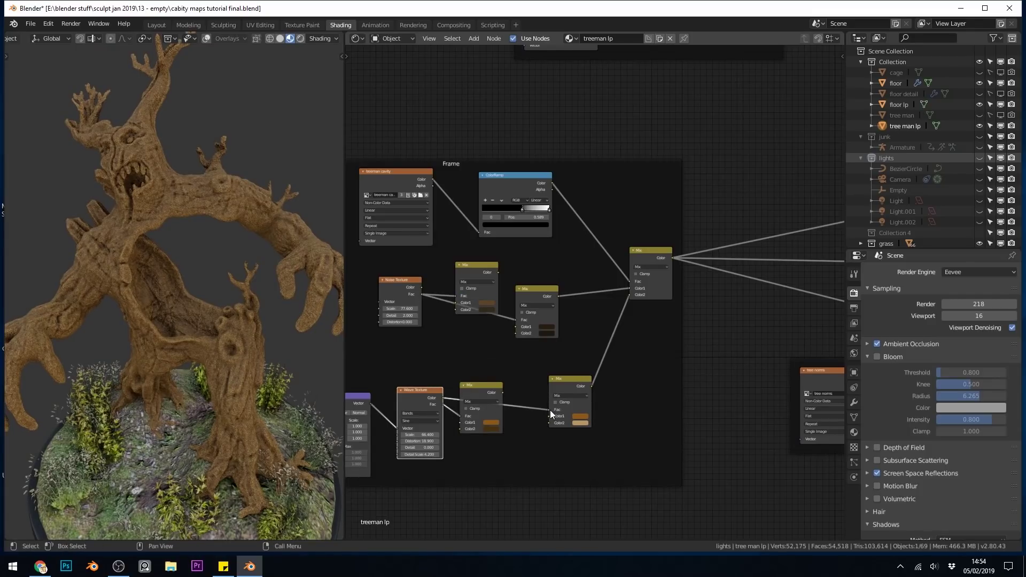
left_click_drag(502, 392, 630, 295)
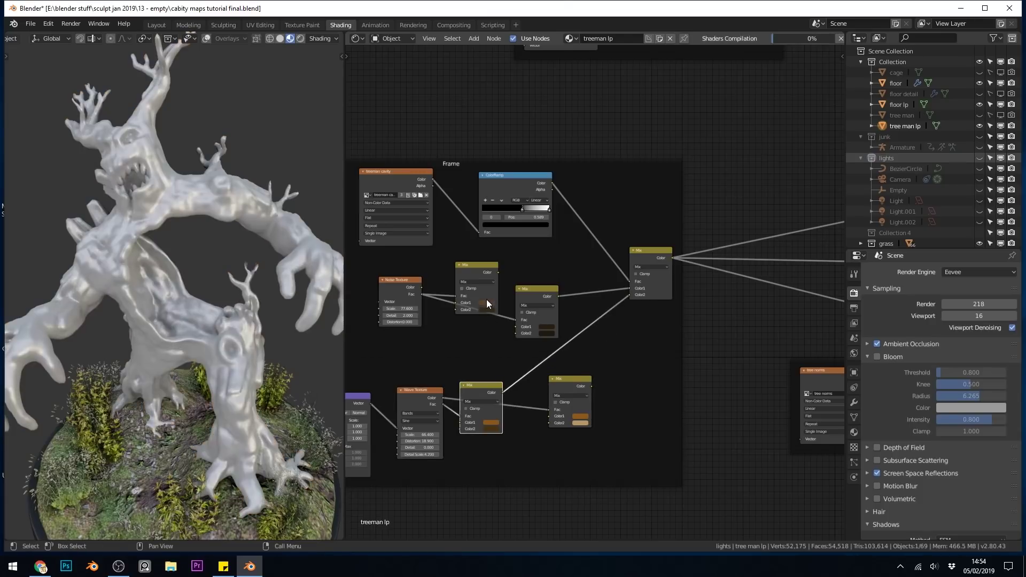
left_click_drag(498, 271, 629, 288)
Delete the two duplicate Mix nodes and check the bark's bump detail on the model.
left_click(536, 293)
key("x")
left_click(559, 386)
key("x")
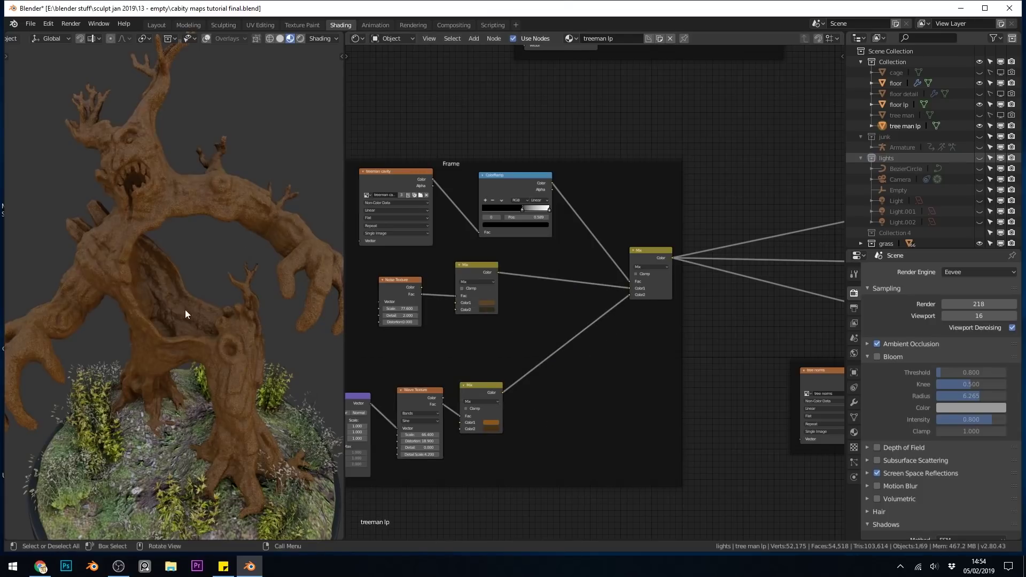
middle_click_drag(758, 308, 753, 372)
scroll(181, 241, "up", 5)
scroll(166, 247, "up", 8)
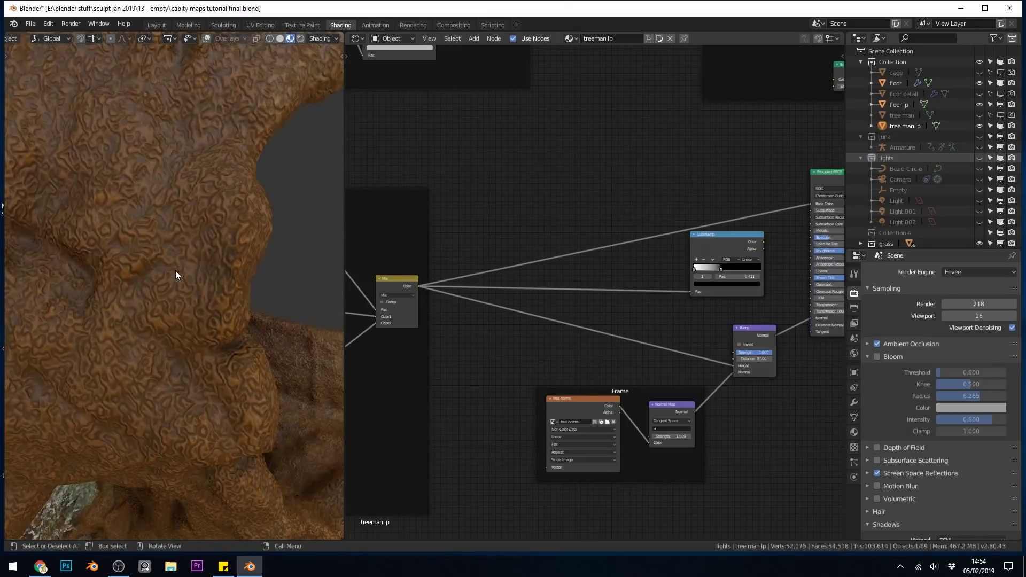
scroll(181, 275, "down", 8)
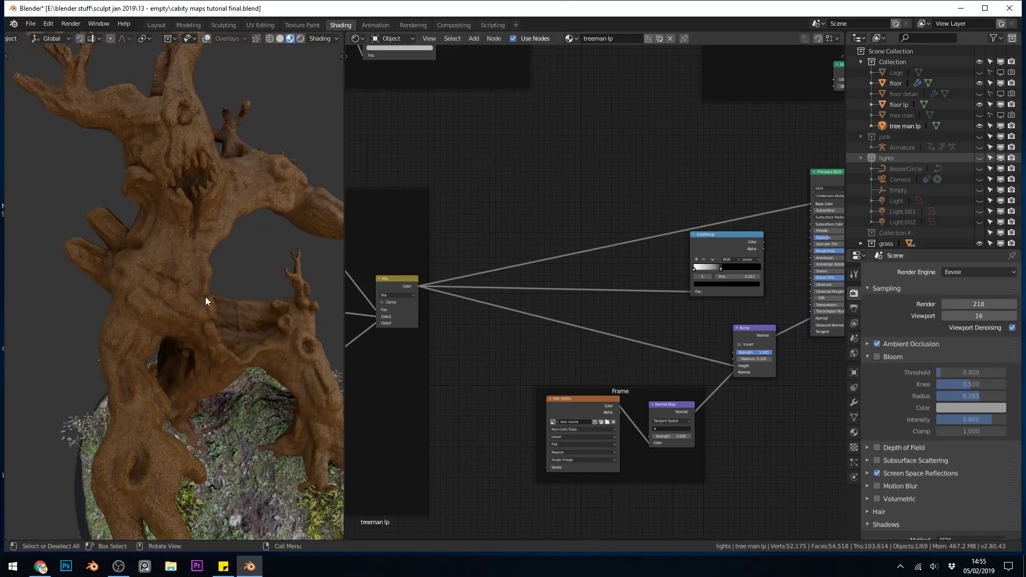
Preview the painted base colour texture from the overlay frame on the whole tree man.
middle_click_drag(526, 173, 549, 344)
scroll(611, 308, "down", 1)
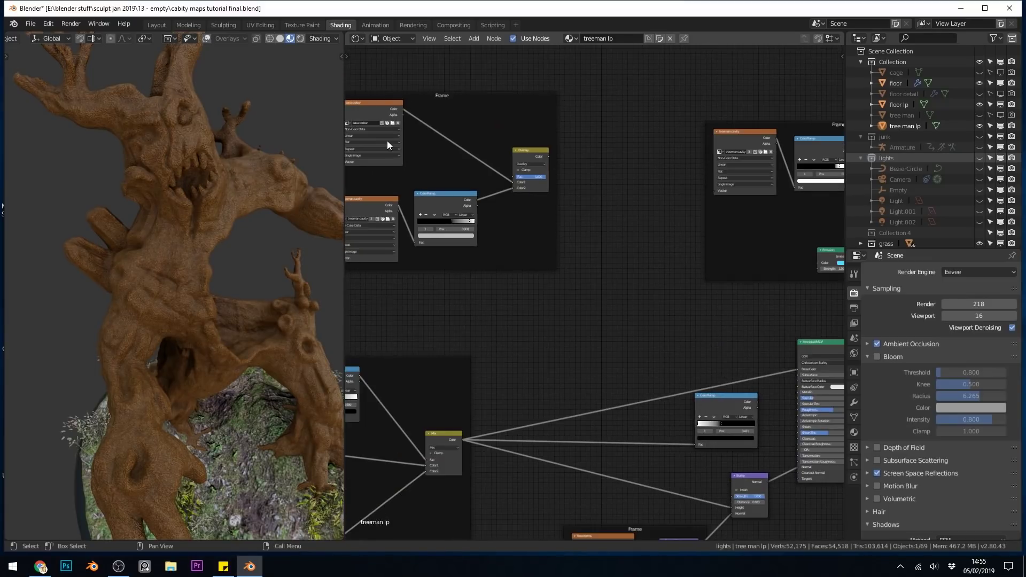
middle_click_drag(462, 167, 543, 205)
left_click(458, 147, "ctrl+shift")
left_click(454, 147, "ctrl+shift")
middle_click_drag(294, 257, 235, 240)
scroll(134, 264, "down", 5)
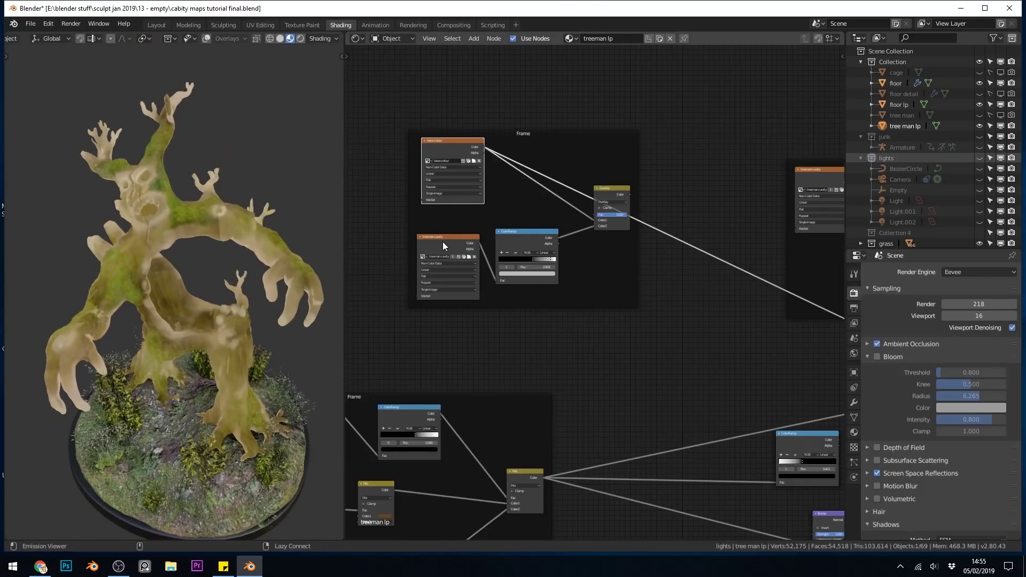
Preview the overlay frame's cavity texture, its ColorRamp and the Overlay node, and examine the combined colour on the model.
left_click(442, 241, "ctrl+shift")
left_click(525, 234, "ctrl+shift")
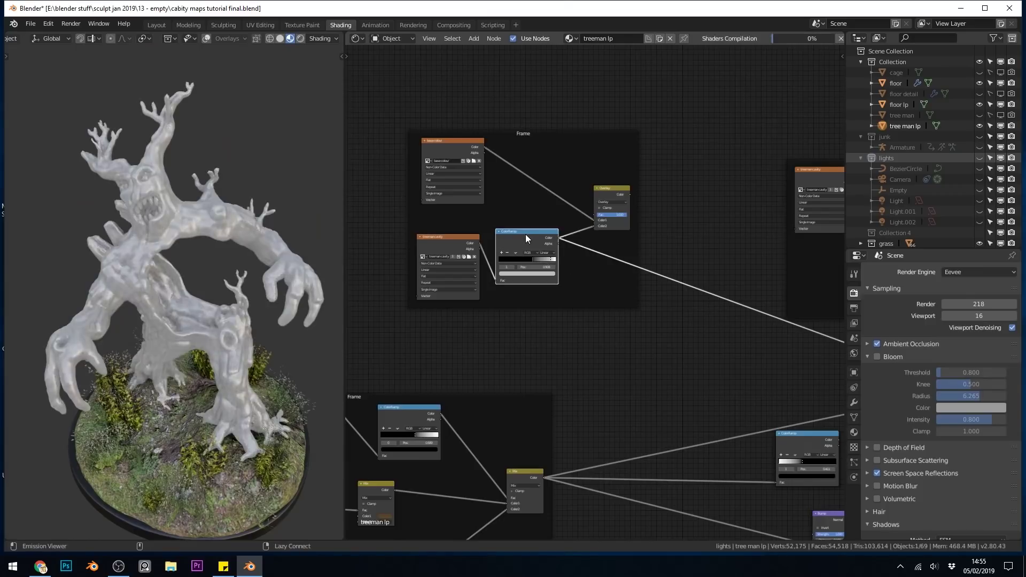
left_click(608, 191, "ctrl+shift")
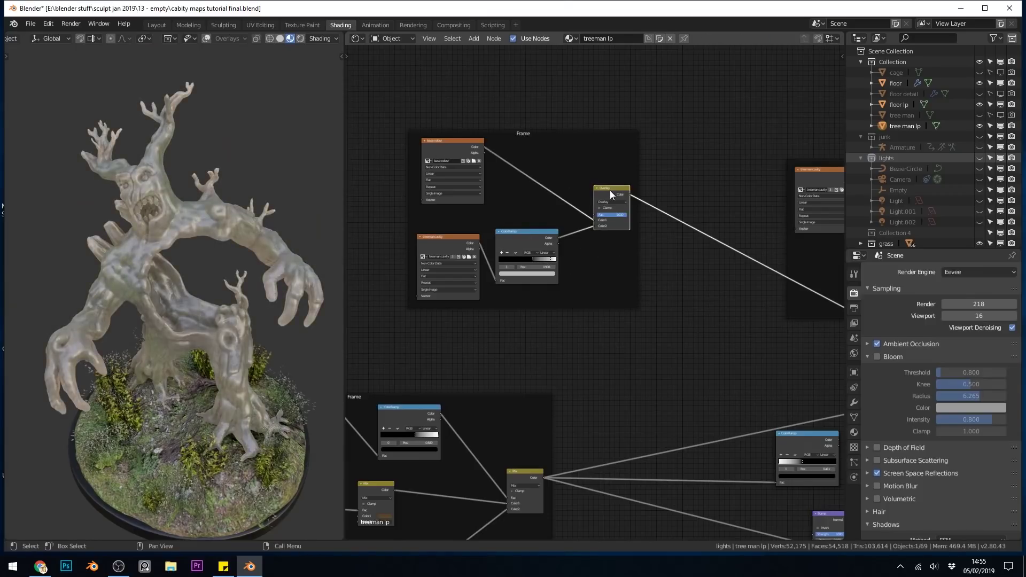
middle_click_drag(194, 268, 217, 269)
scroll(180, 222, "up", 3)
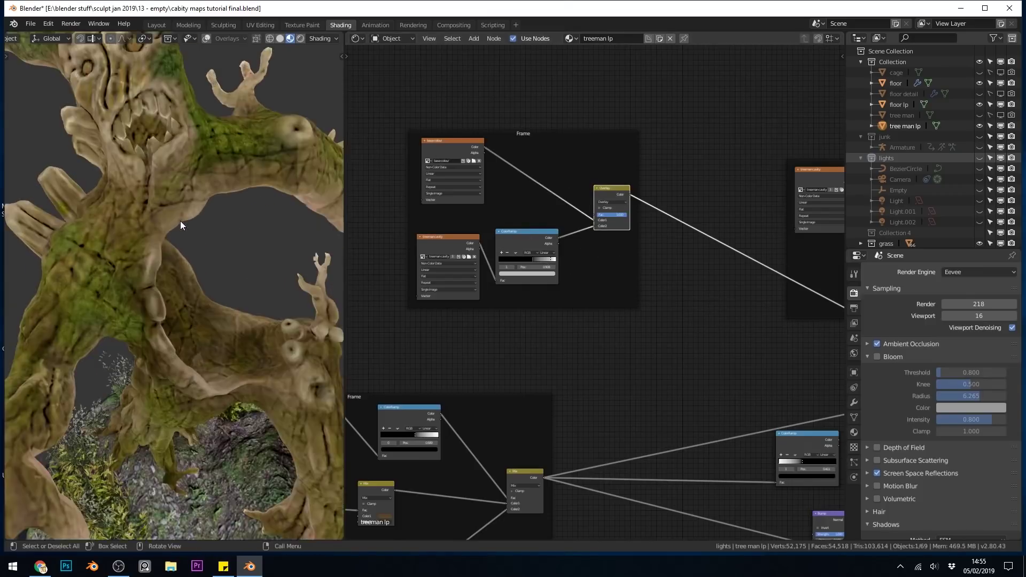
middle_click_drag(180, 222, 200, 213)
scroll(200, 213, "down", 2)
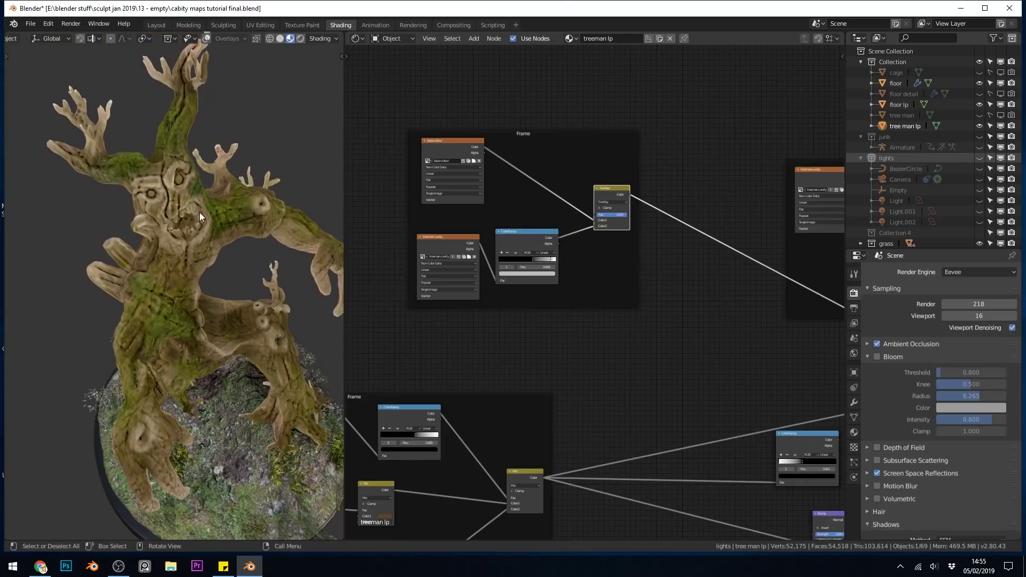
Compare the painted base colour texture with the Overlay node's result on the tree man.
left_click(437, 145, "ctrl+shift")
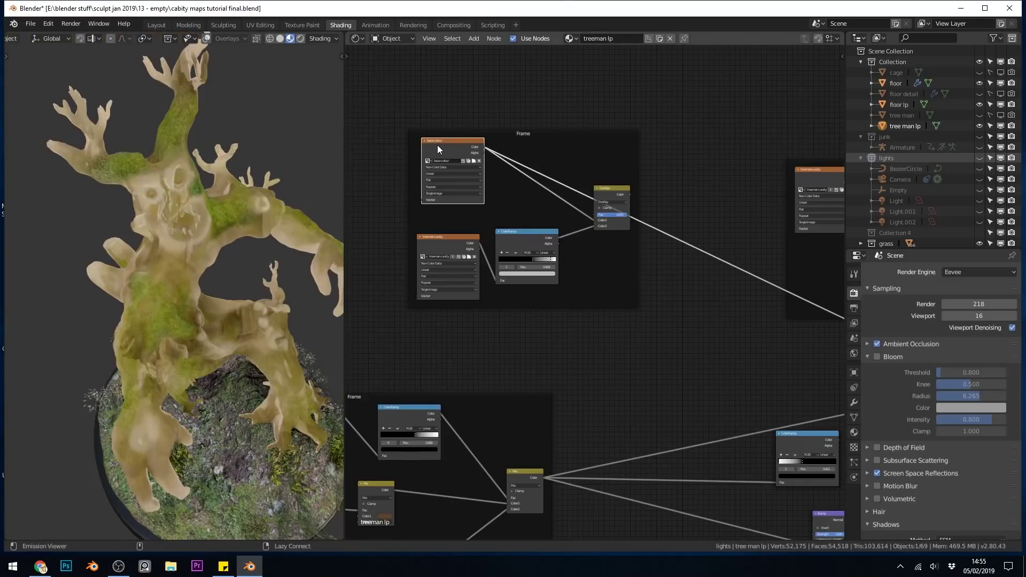
left_click(600, 190, "ctrl+shift")
Restore the Principled BSDF as the material output, connect the Overlay node's Color to its Base Color and check the tree man.
middle_click_drag(682, 319, 490, 229)
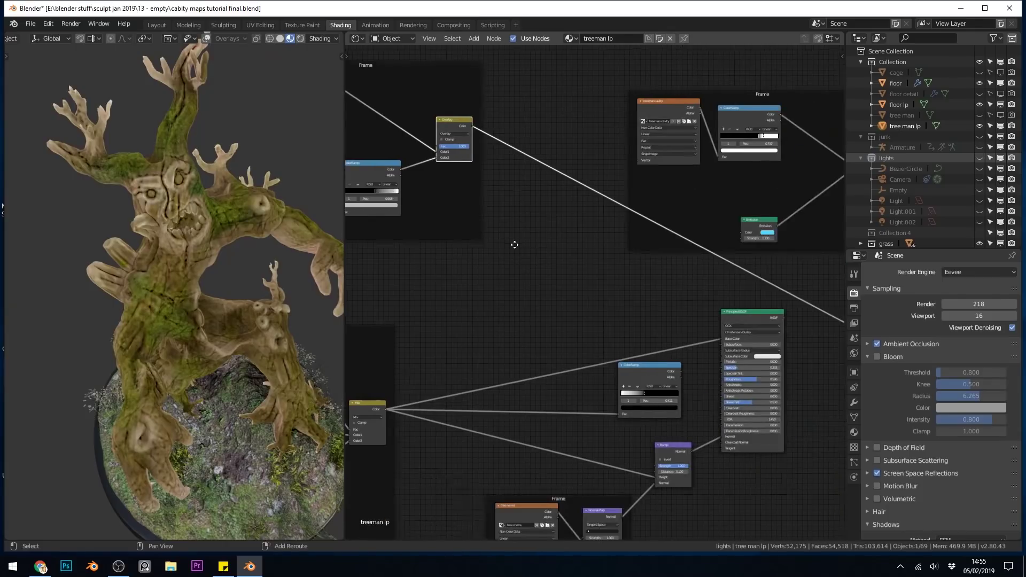
left_click(701, 303, "ctrl+shift")
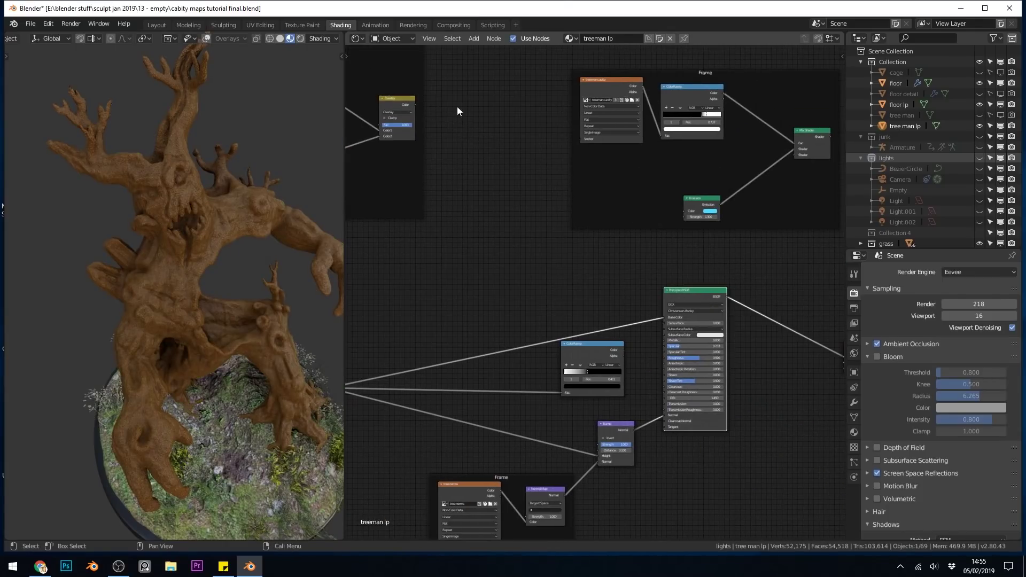
left_click_drag(415, 105, 665, 317)
middle_click_drag(212, 287, 181, 264)
scroll(165, 246, "up", 8)
scroll(220, 232, "down", 7)
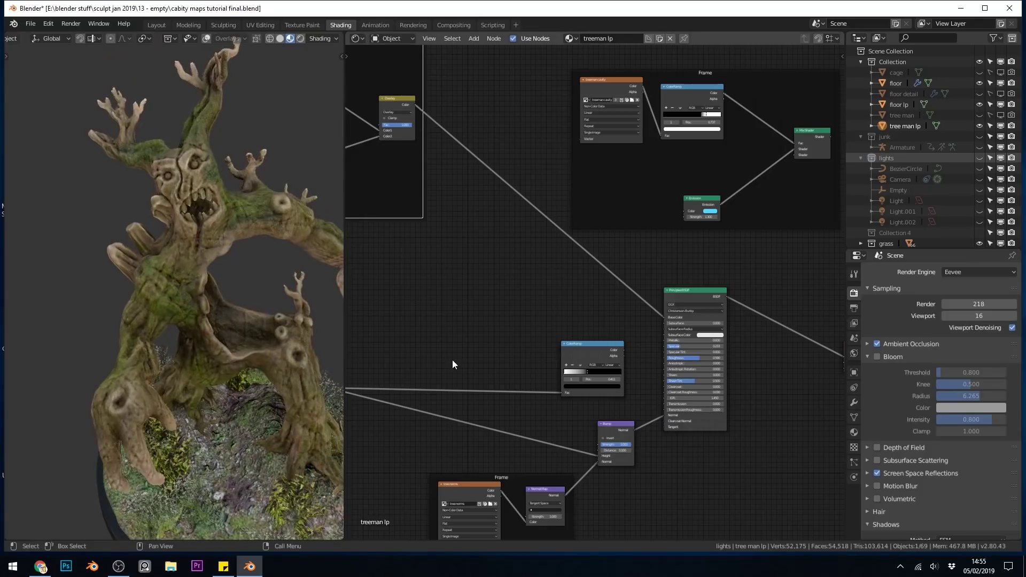
Move the cavity texture node closer to its ColorRamp and shift the final Mix node slightly up within the procedural texture frame.
middle_click_drag(429, 367, 765, 266)
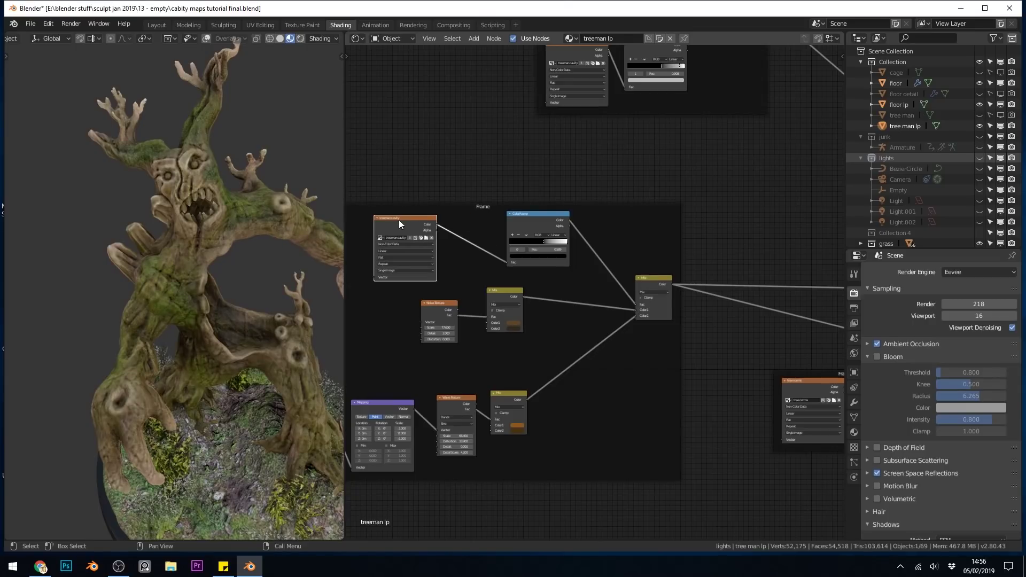
left_click_drag(403, 224, 421, 213)
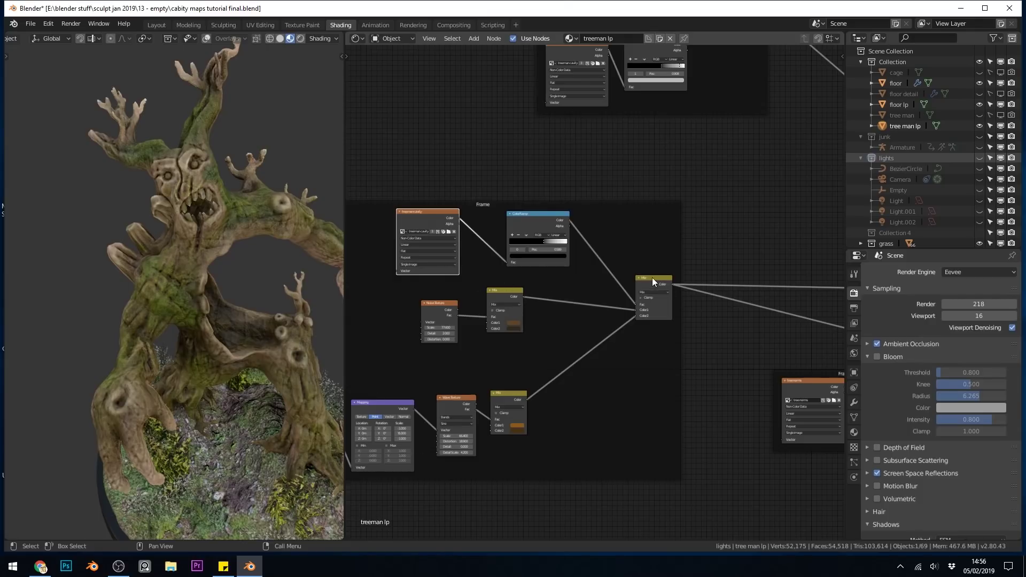
left_click_drag(651, 277, 653, 250)
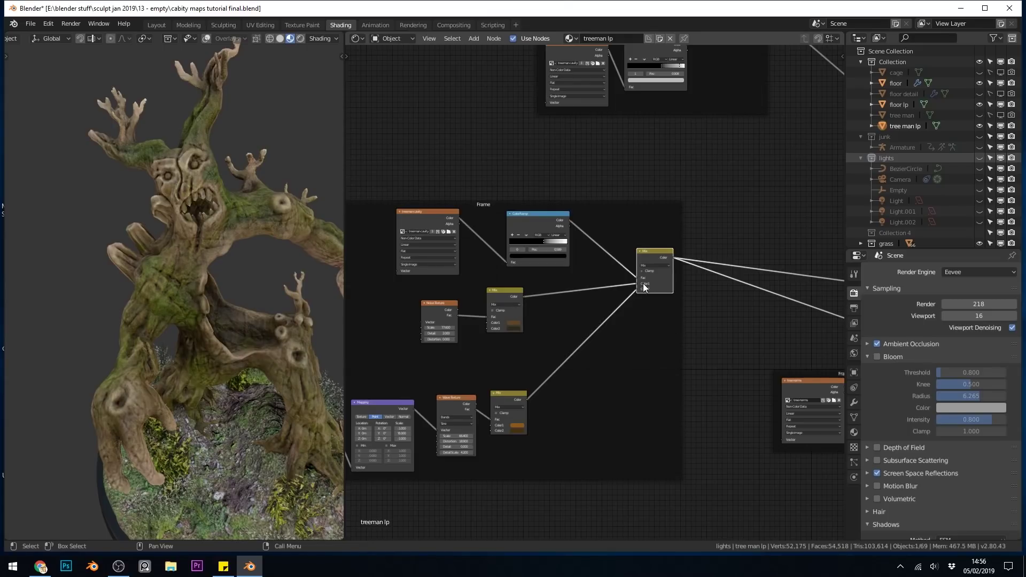
Connect the ColorRamp fed by the final Mix node to the Principled BSDF's Roughness and inspect the shaded tree man up close.
middle_click_drag(668, 294, 486, 306)
middle_click_drag(733, 280, 597, 272)
left_click_drag(644, 278, 601, 263)
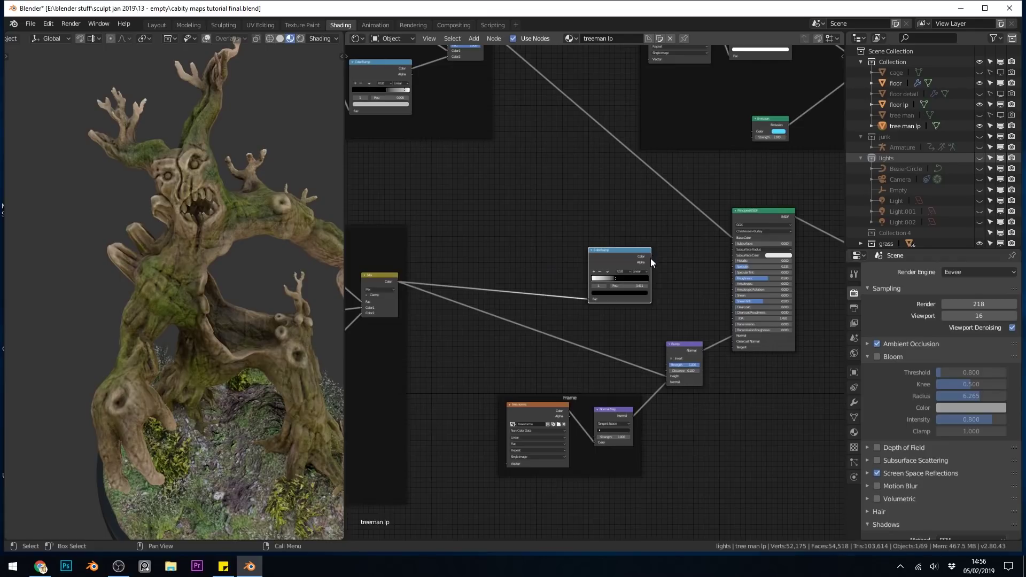
left_click_drag(650, 258, 733, 277)
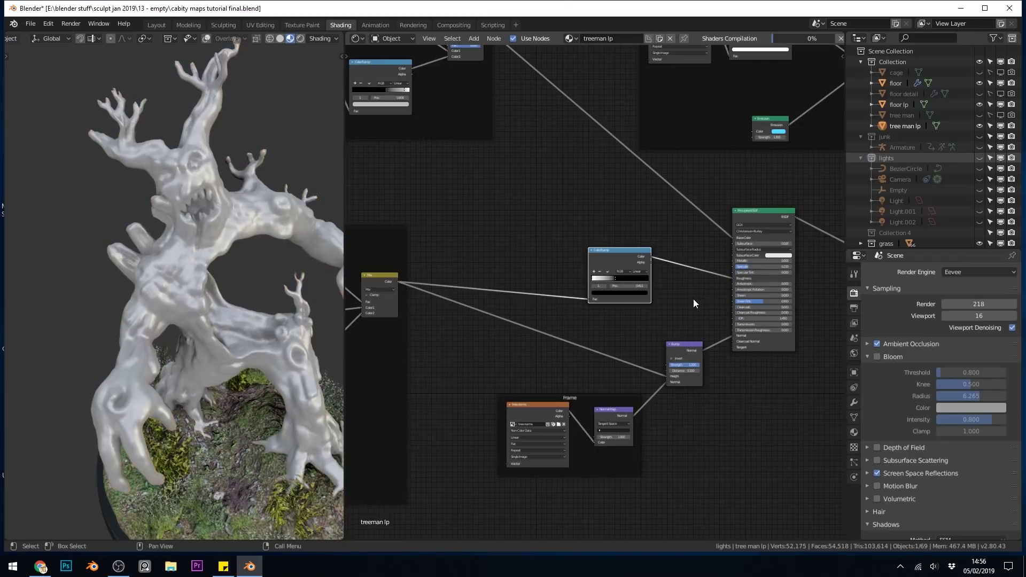
left_click(751, 216)
scroll(248, 267, "up", 4)
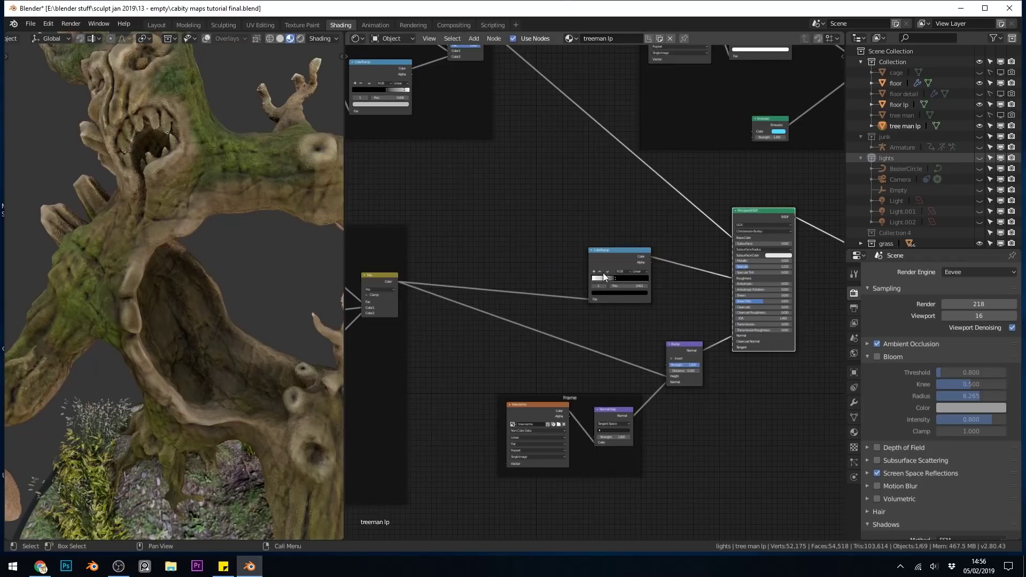
middle_click_drag(222, 188, 222, 243)
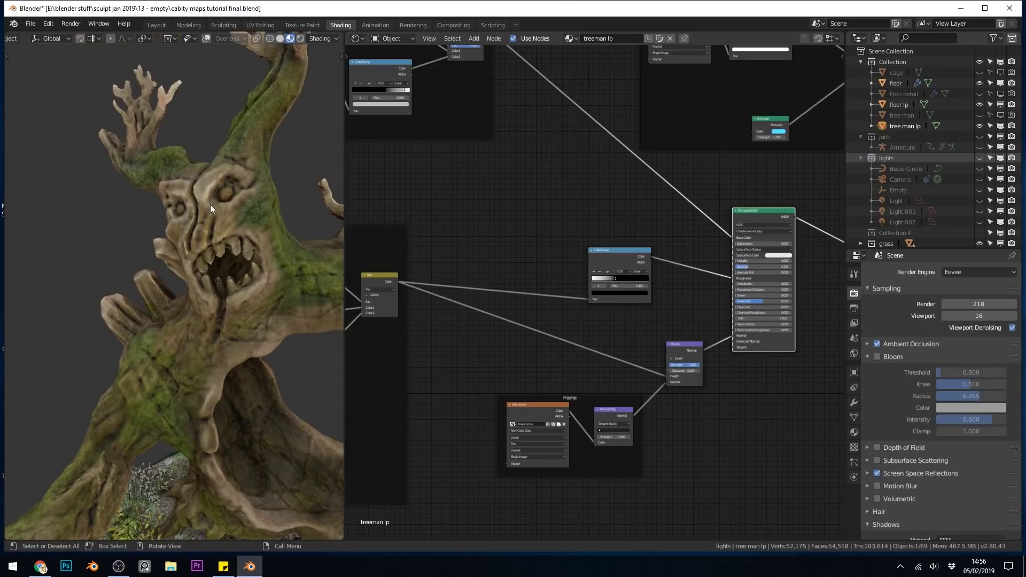
mouse_move(255, 324)
middle_mouse_down()
mouse_move(245, 325)
mouse_move(249, 313)
middle_mouse_up()
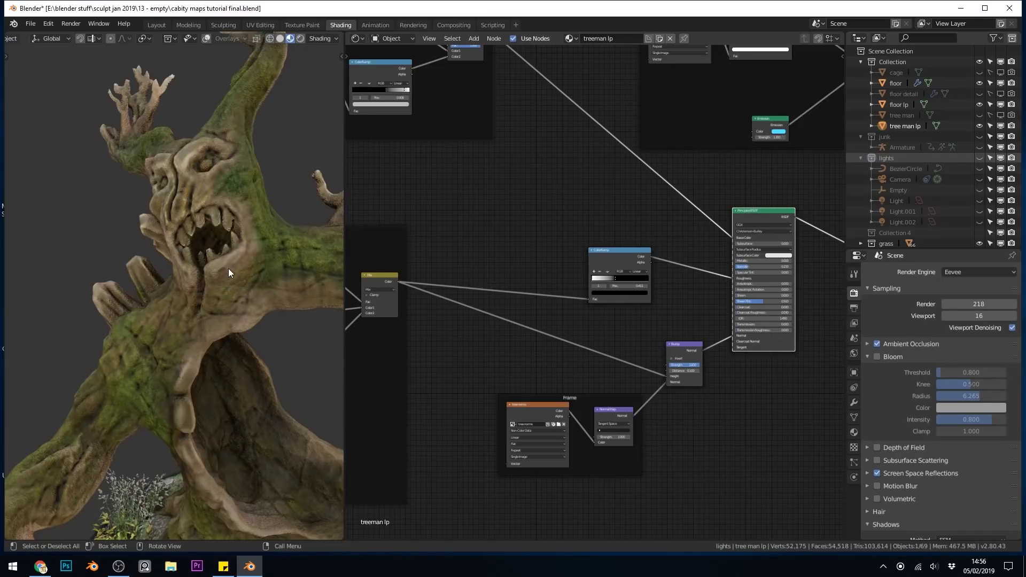
scroll(228, 272, "down", 6)
middle_click_drag(229, 277, 248, 306)
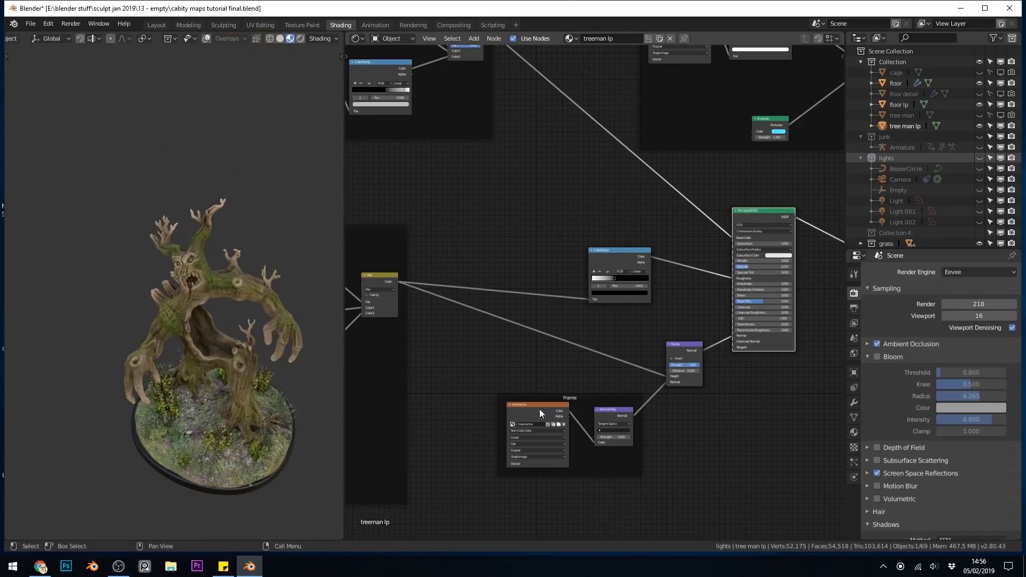
Switch the viewport to rendered shading and inspect the tree man in the forest environment.
middle_click_drag(700, 411, 604, 456)
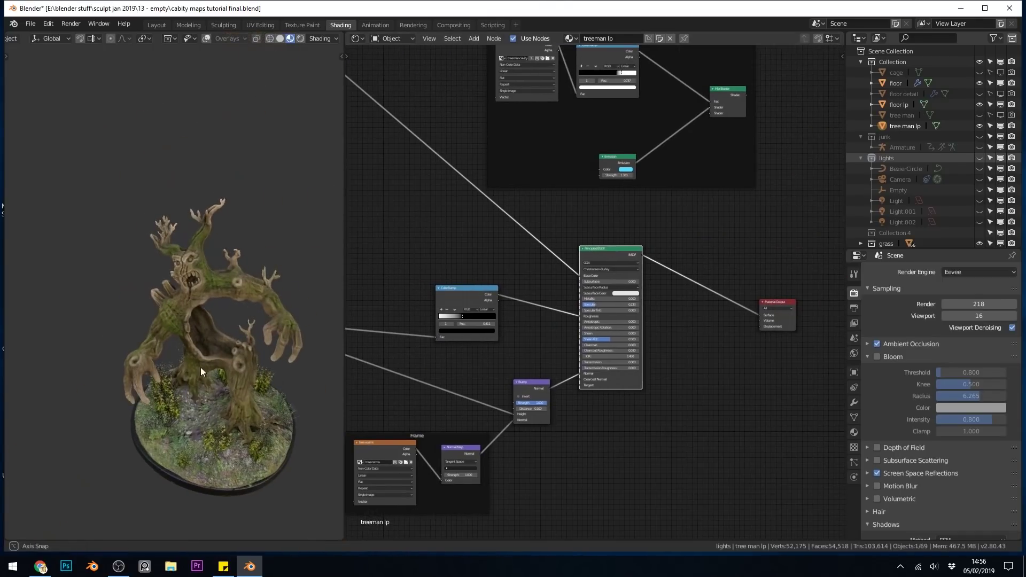
left_click(300, 38)
scroll(251, 270, "up", 5)
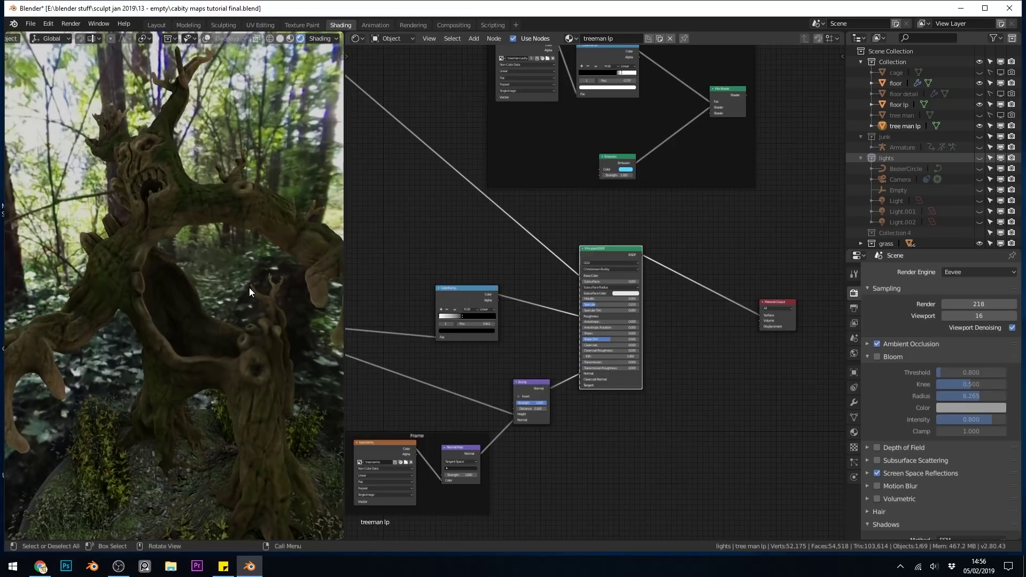
middle_click_drag(230, 328, 249, 291)
scroll(229, 284, "down", 4)
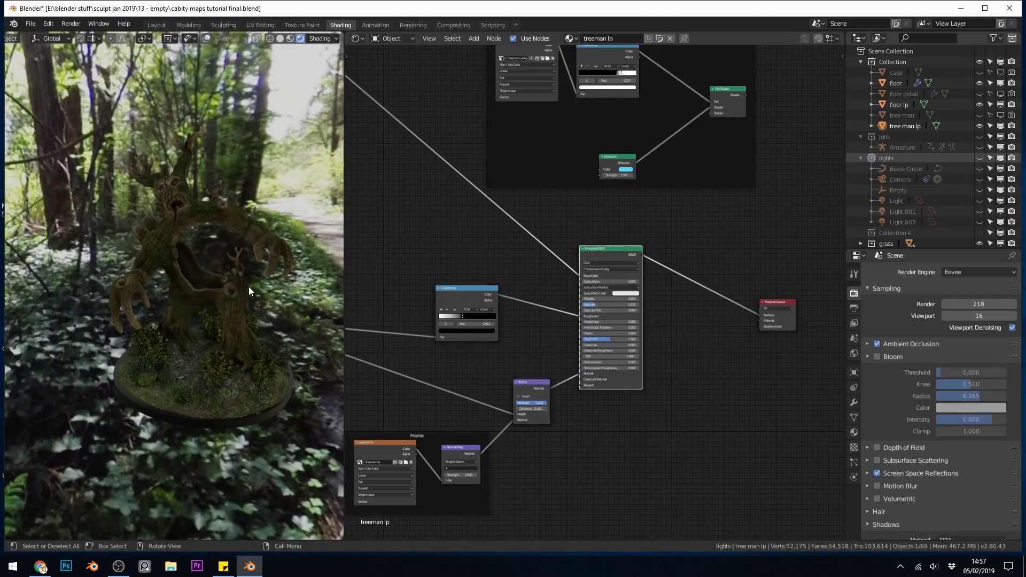
Reposition the cavity texture node in the procedural frame and spread the two image texture nodes apart in the overlay frame.
scroll(646, 256, "down", 4)
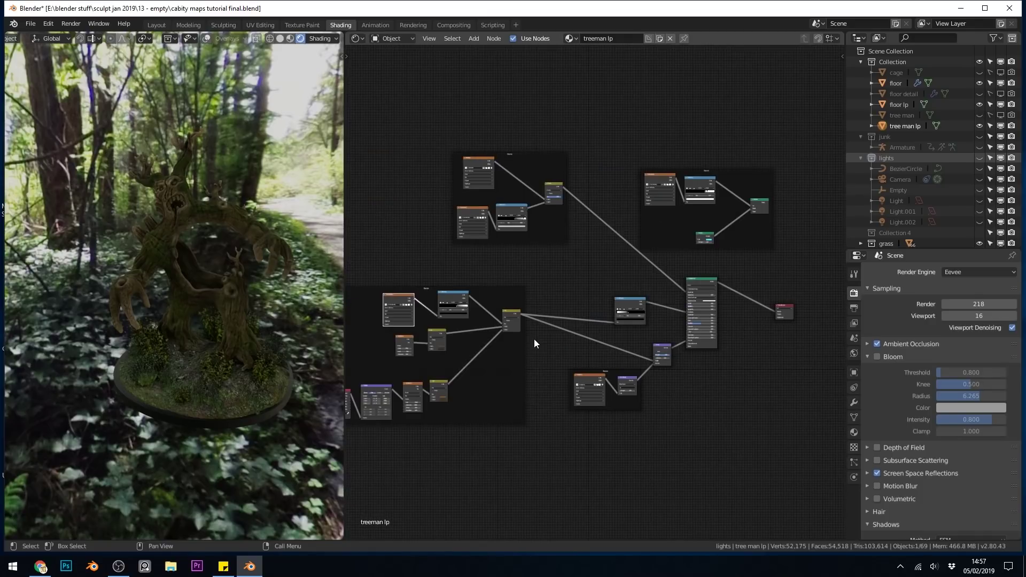
mouse_move(386, 294)
left_mouse_down()
mouse_move(394, 280)
mouse_move(395, 296)
left_mouse_up()
left_click_drag(402, 299, 402, 287)
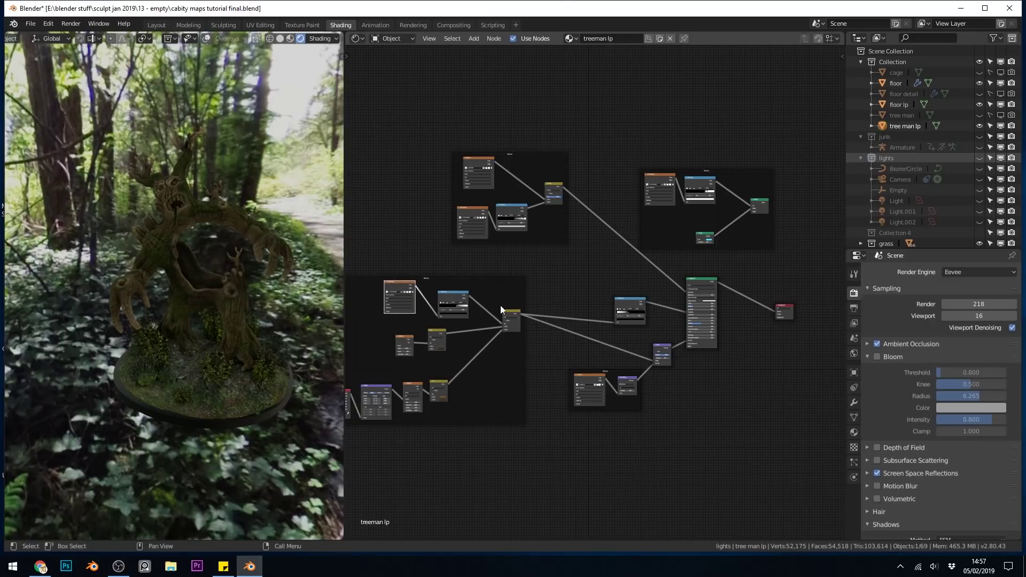
left_click_drag(461, 220, 452, 238)
left_click_drag(473, 158, 481, 159)
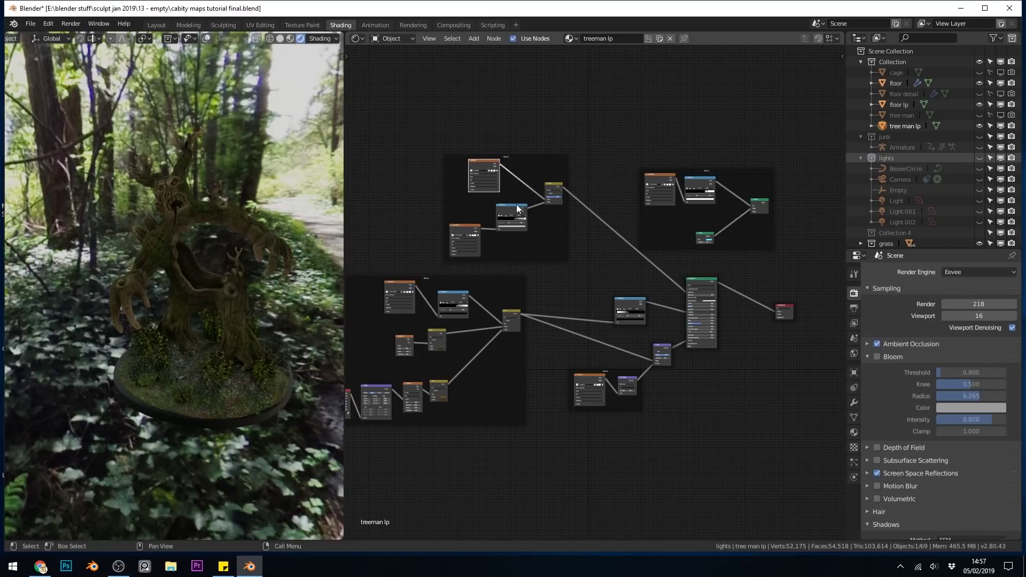
Adjust the positions of the Emission, Principled BSDF and Mix Shader nodes, keeping the whole node tree in view.
left_click_drag(705, 243, 705, 230)
left_click_drag(699, 283, 690, 278)
left_click(755, 207)
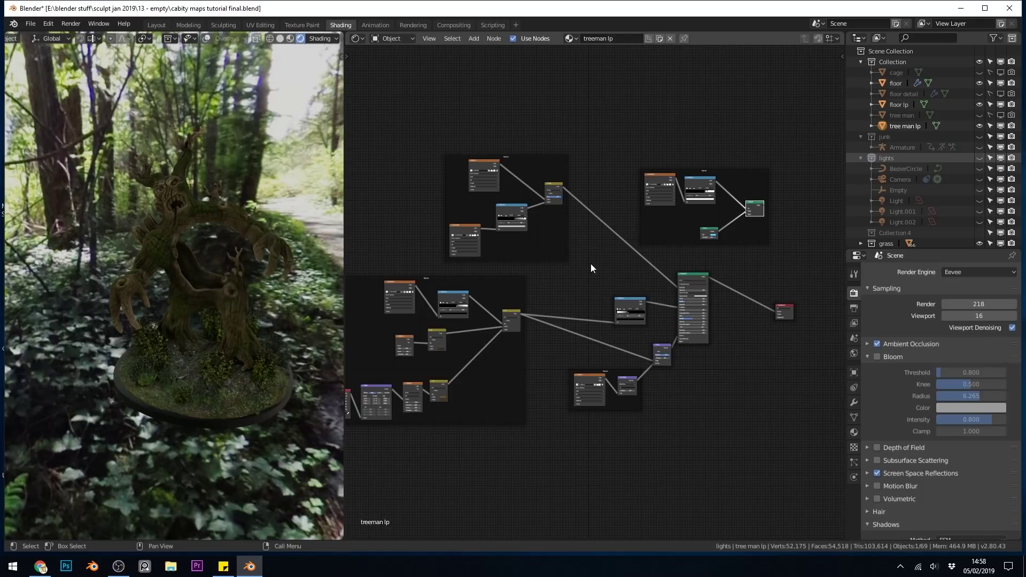
middle_click_drag(506, 421, 580, 418)
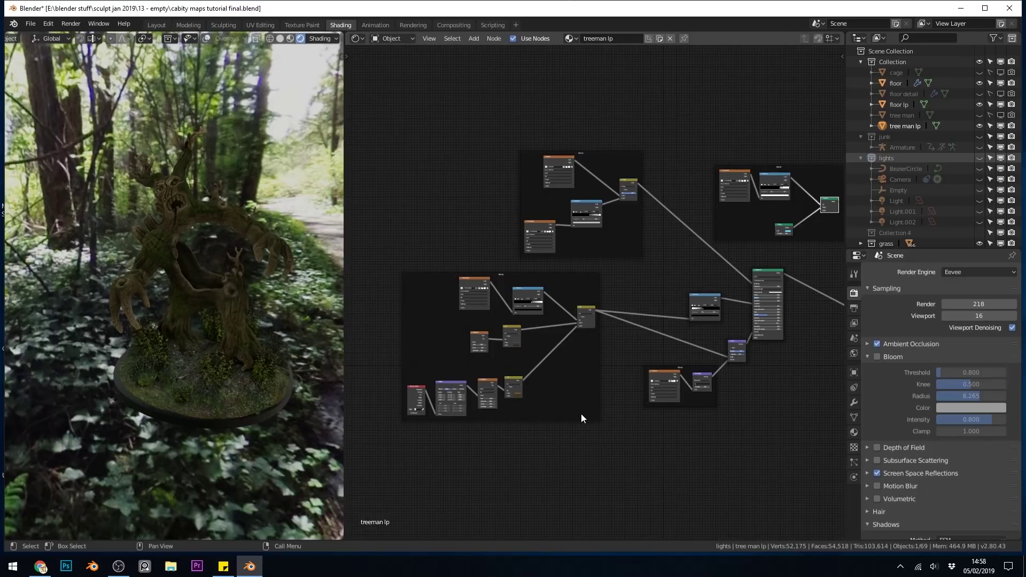